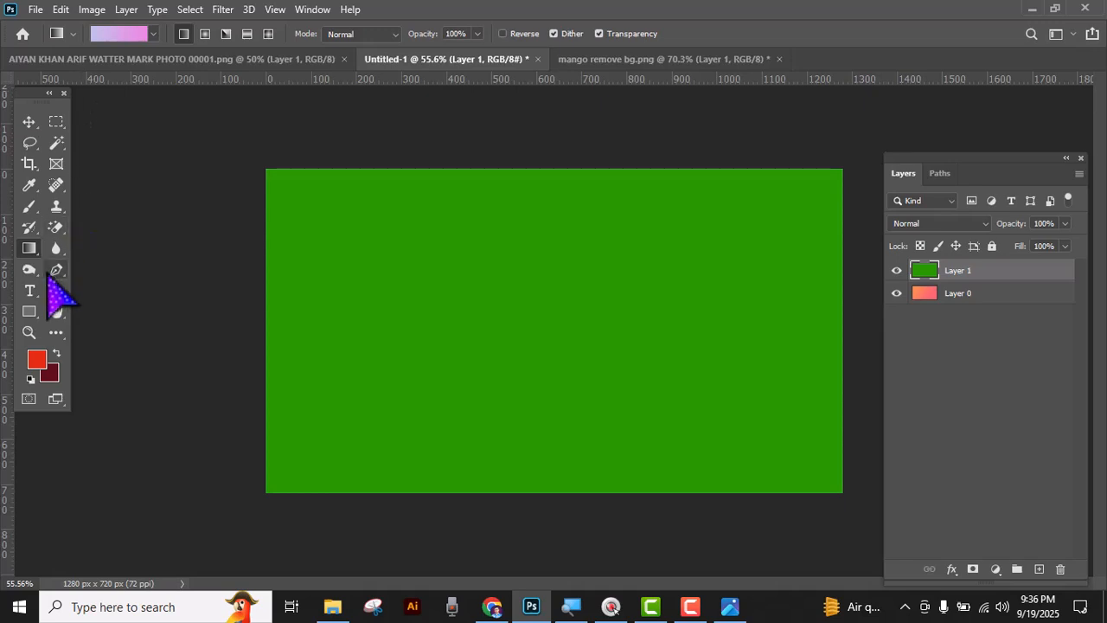
Fill Layer 1 with the bright yellow-to-green Greens preset as a linear gradient running horizontally from the left edge to the right edge
left_click(30, 248)
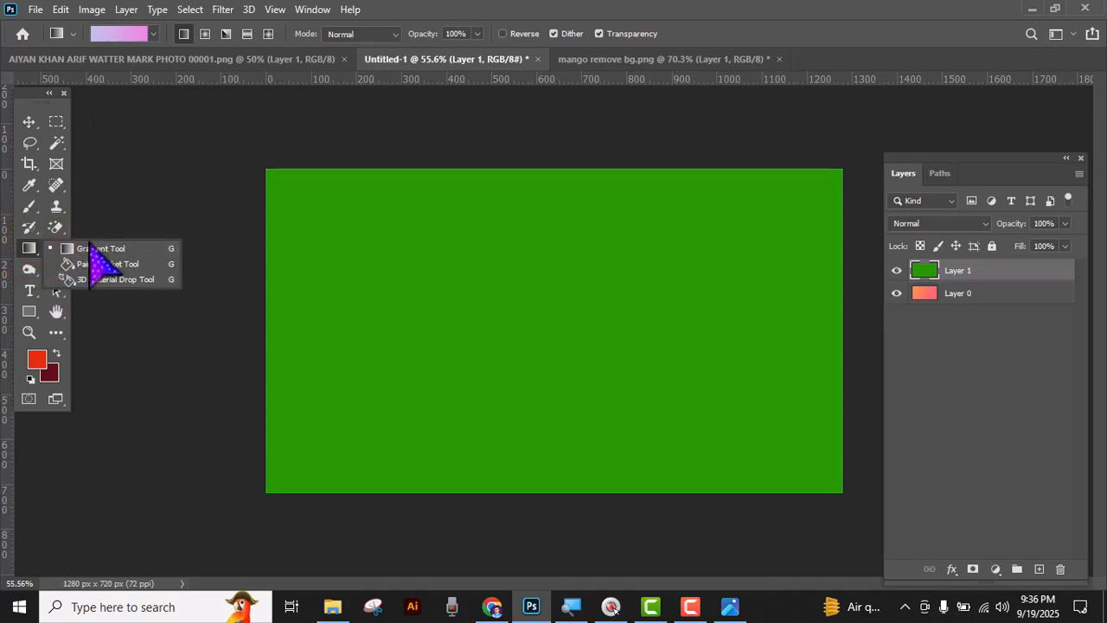
left_click(97, 250)
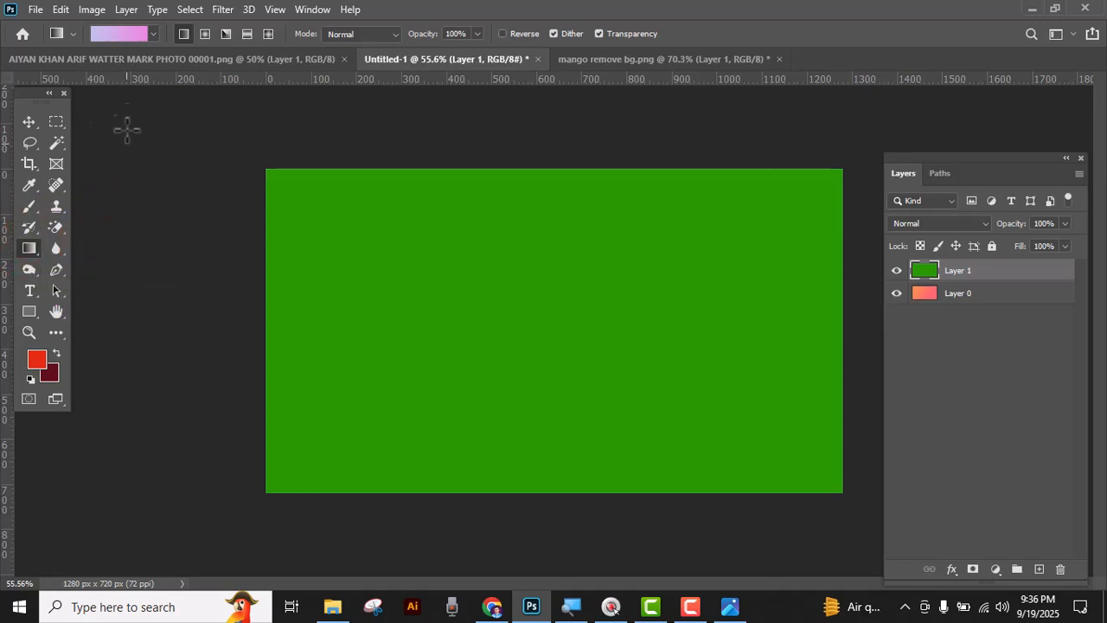
left_click(152, 34)
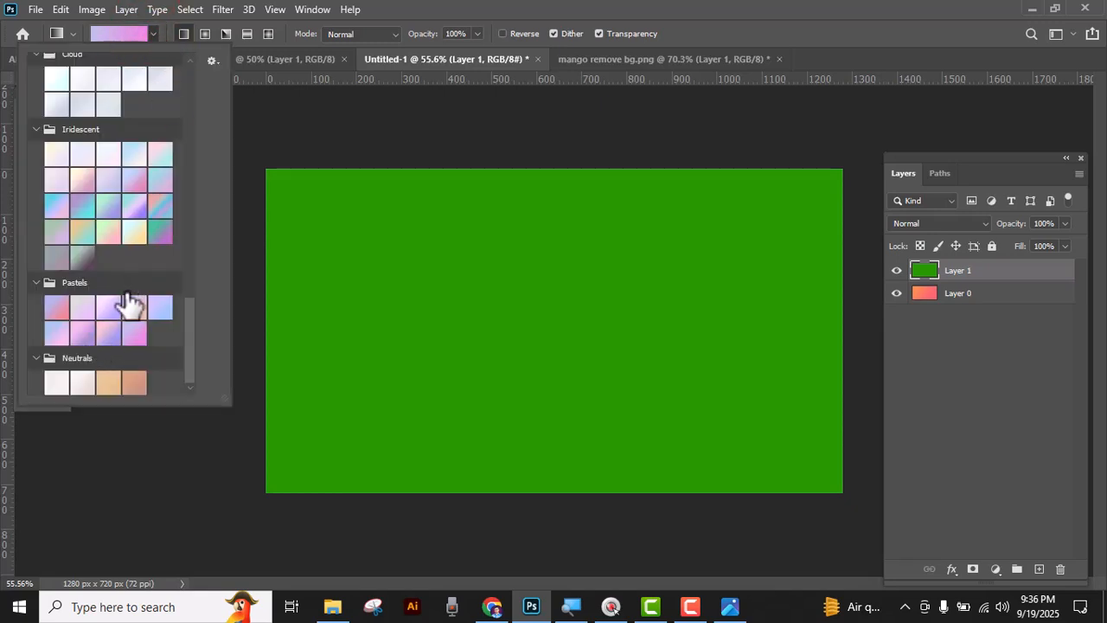
scroll(130, 294, "up", 8)
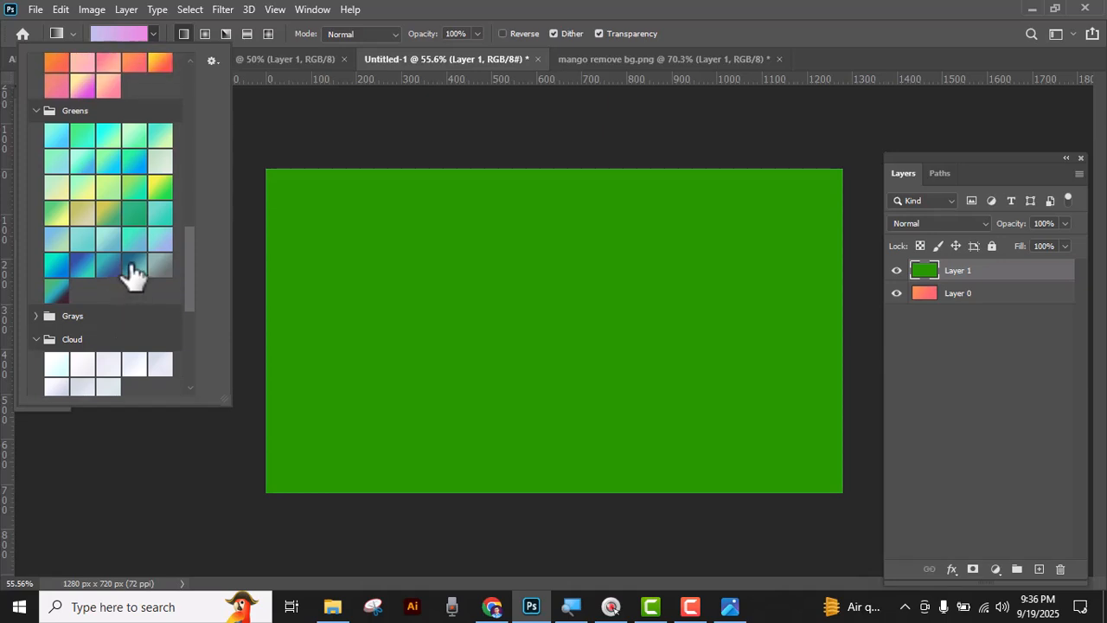
left_click(161, 185)
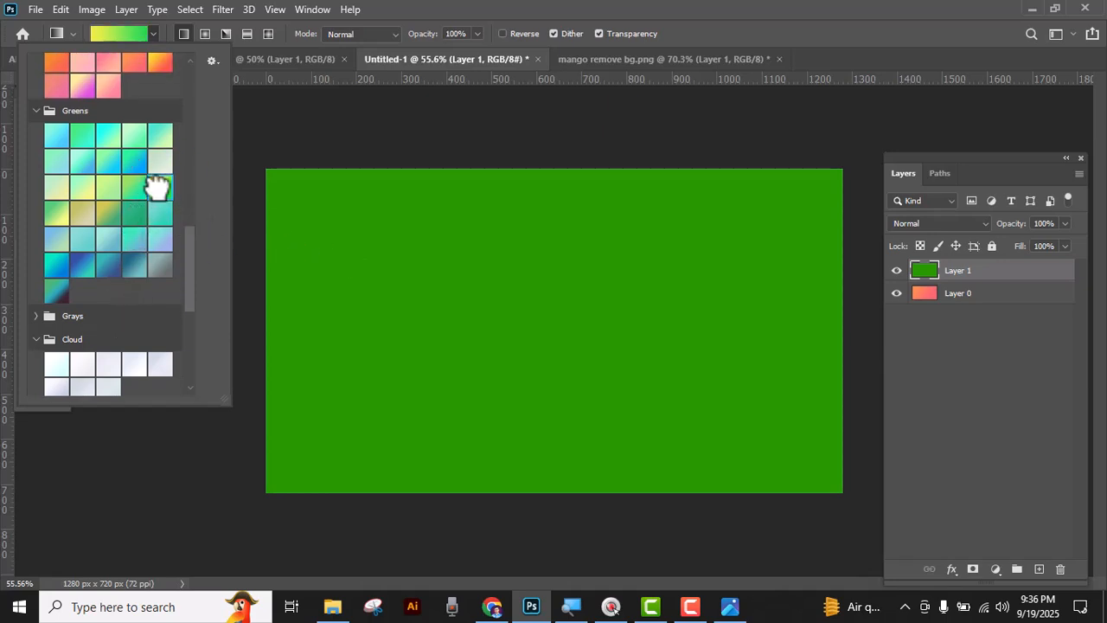
left_click(331, 113)
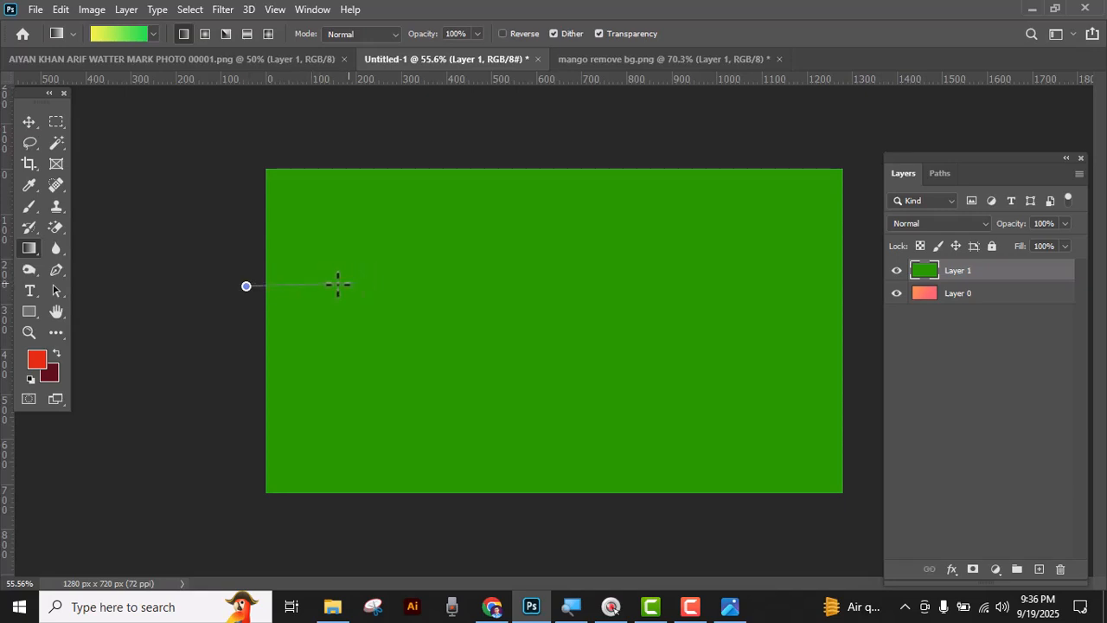
left_click_drag(843, 281, 845, 280)
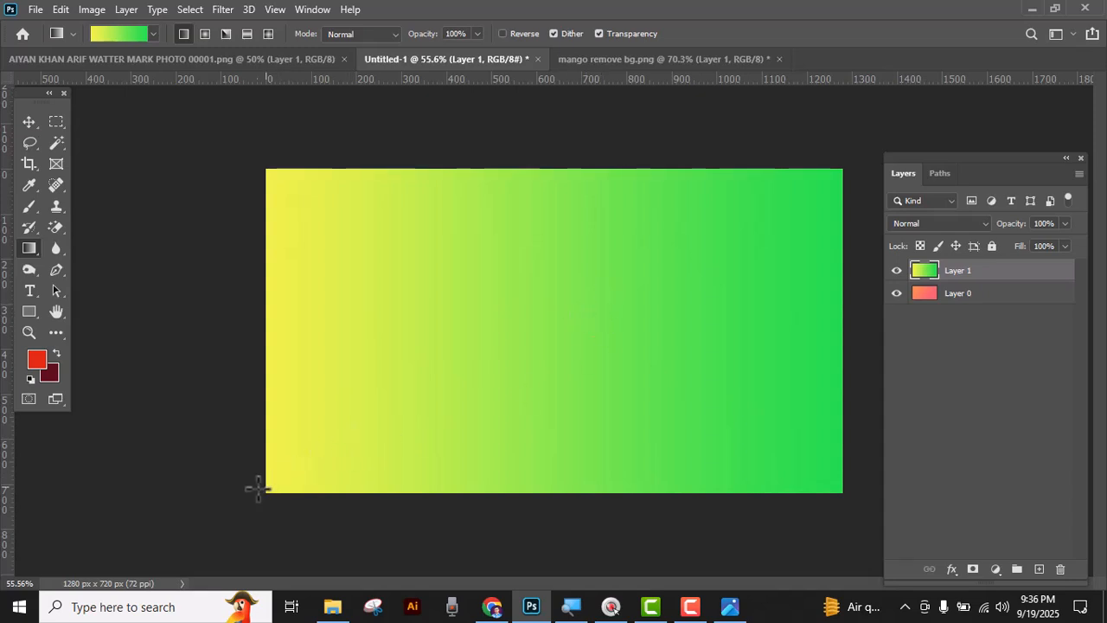
Redraw the yellow-to-green linear gradient in other directions: along both diagonals, vertically downward, and from the upper right to the lower left
left_click_drag(259, 495, 848, 169)
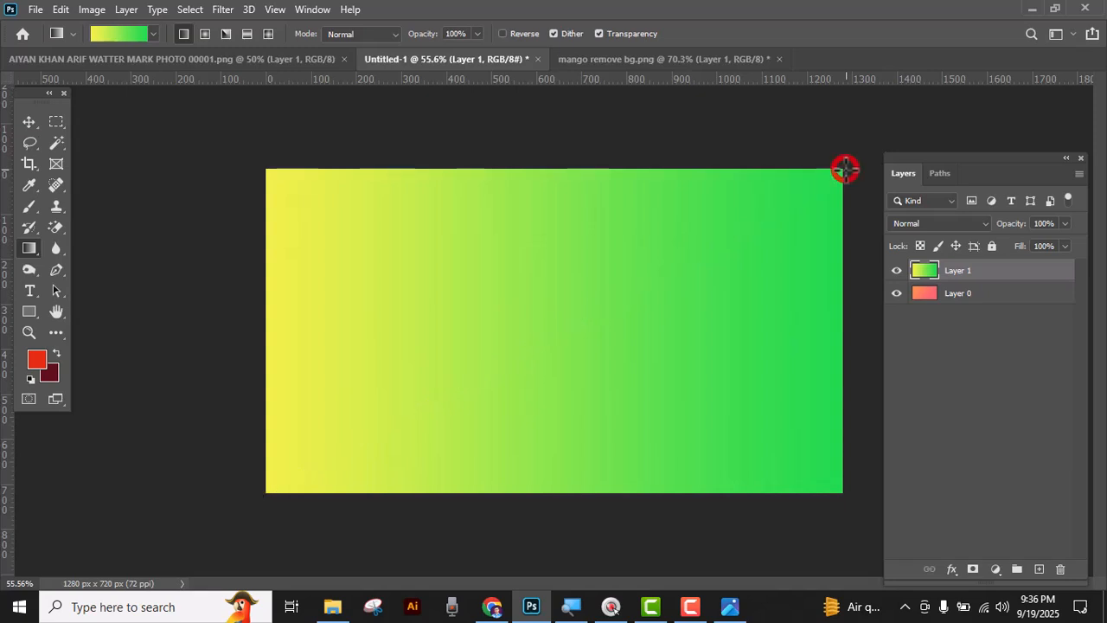
left_click_drag(852, 493, 267, 176)
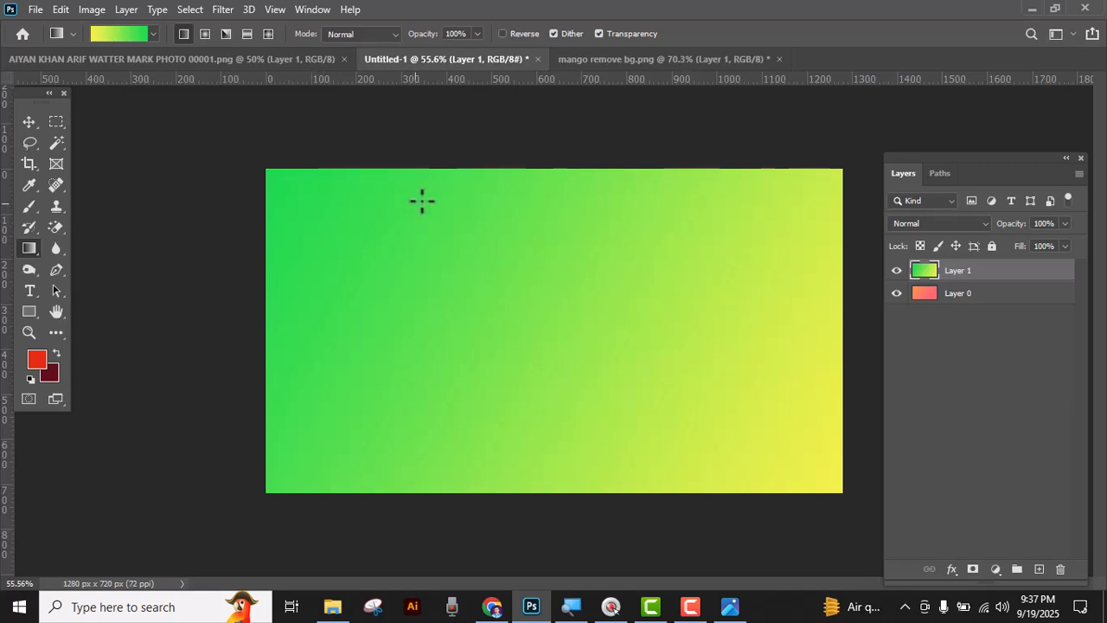
left_click_drag(514, 164, 514, 523)
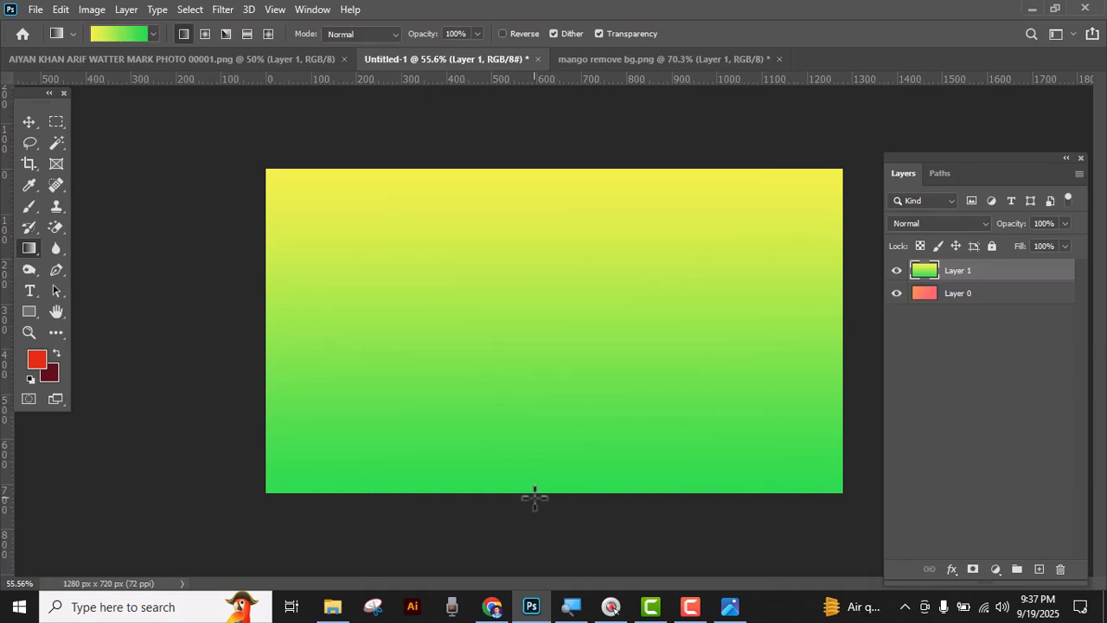
left_click_drag(846, 217, 298, 508)
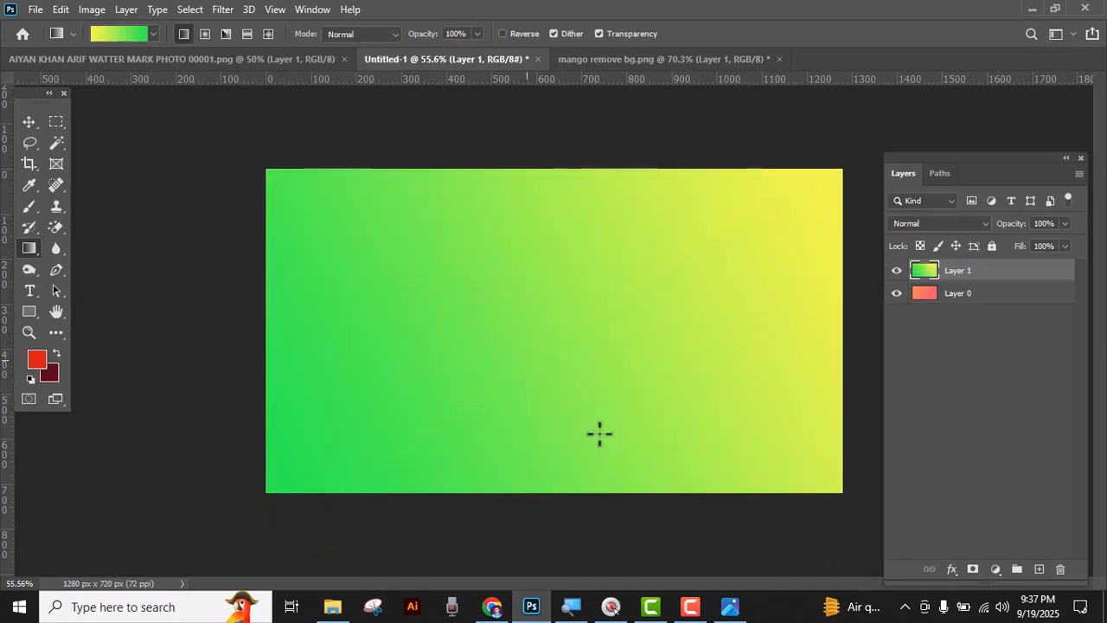
Choose the pink-to-peach gradient preset and fill Layer 1 with it as a linear gradient running diagonally toward the lower right
left_click(154, 35)
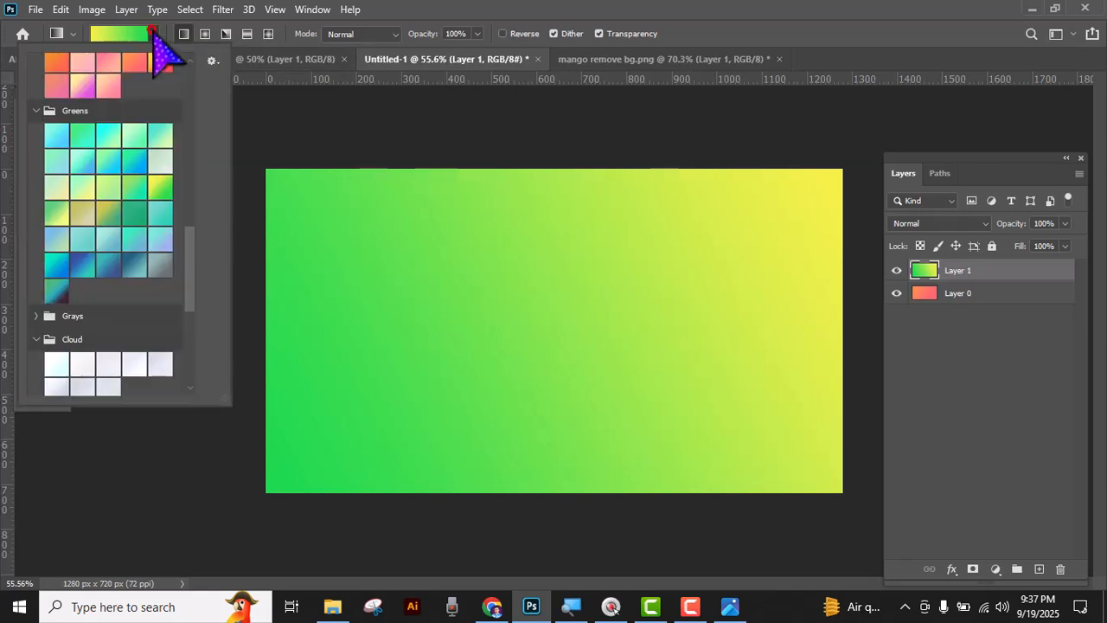
left_click(110, 68)
left_click_drag(239, 506, 848, 173)
left_click_drag(449, 169, 683, 451)
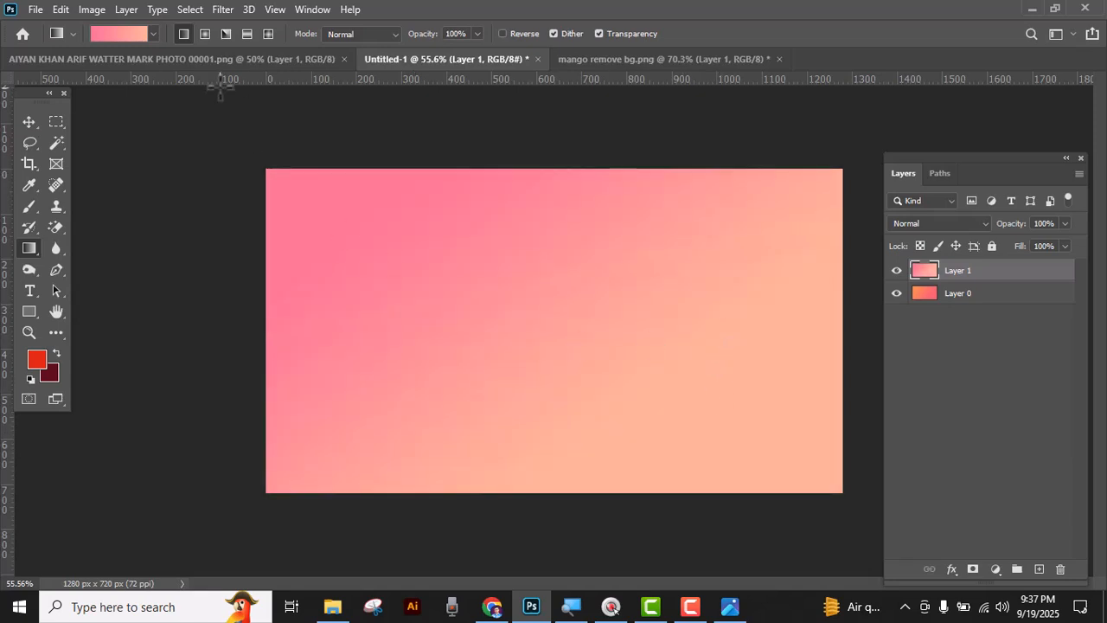
Redraw the pink-to-peach fill on Layer 1 as a radial gradient spreading outward from near the canvas centre
left_click(205, 33)
left_click_drag(258, 126, 530, 367)
left_click_drag(813, 319, 780, 325)
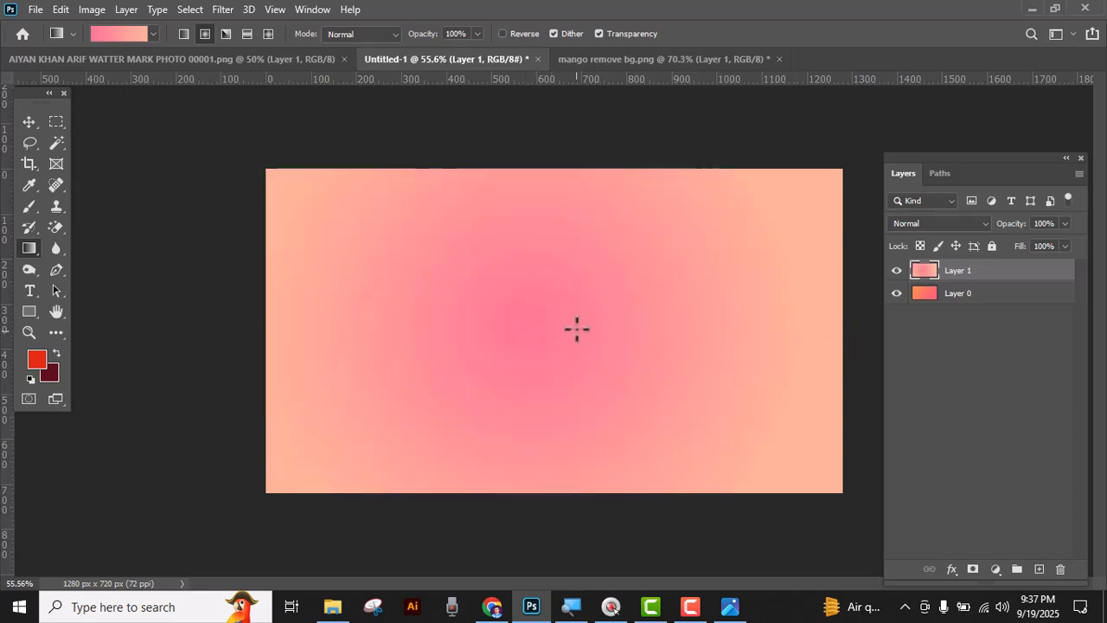
Try an angle gradient swept from the canvas centre and a diagonal reflected gradient from the upper left on Layer 1
left_click(226, 32)
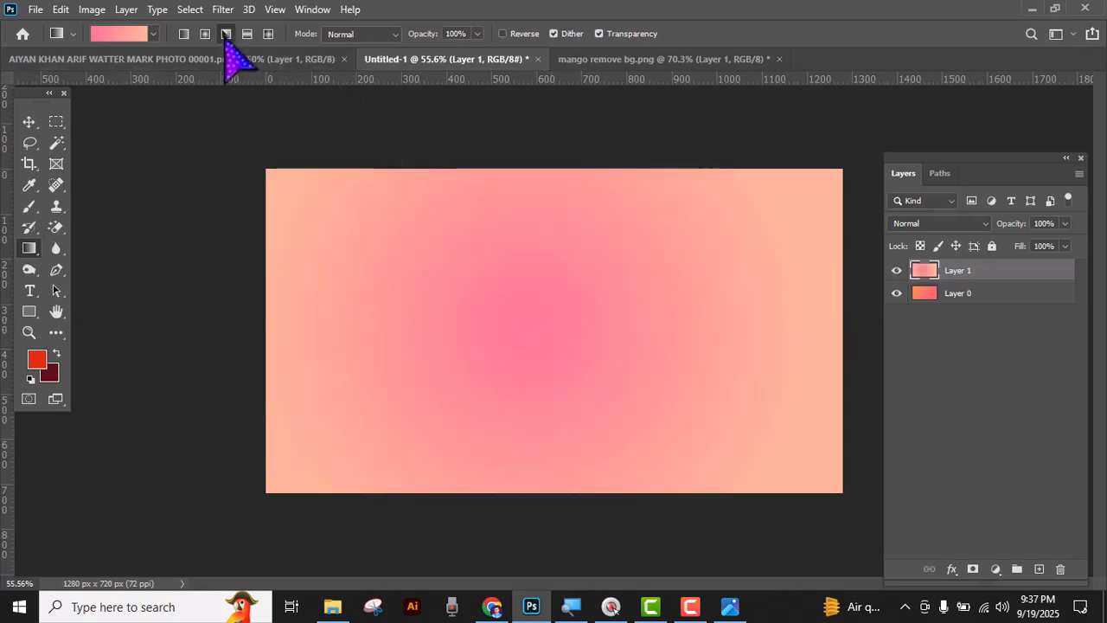
left_click_drag(511, 349, 742, 305)
left_click_drag(524, 348, 527, 246)
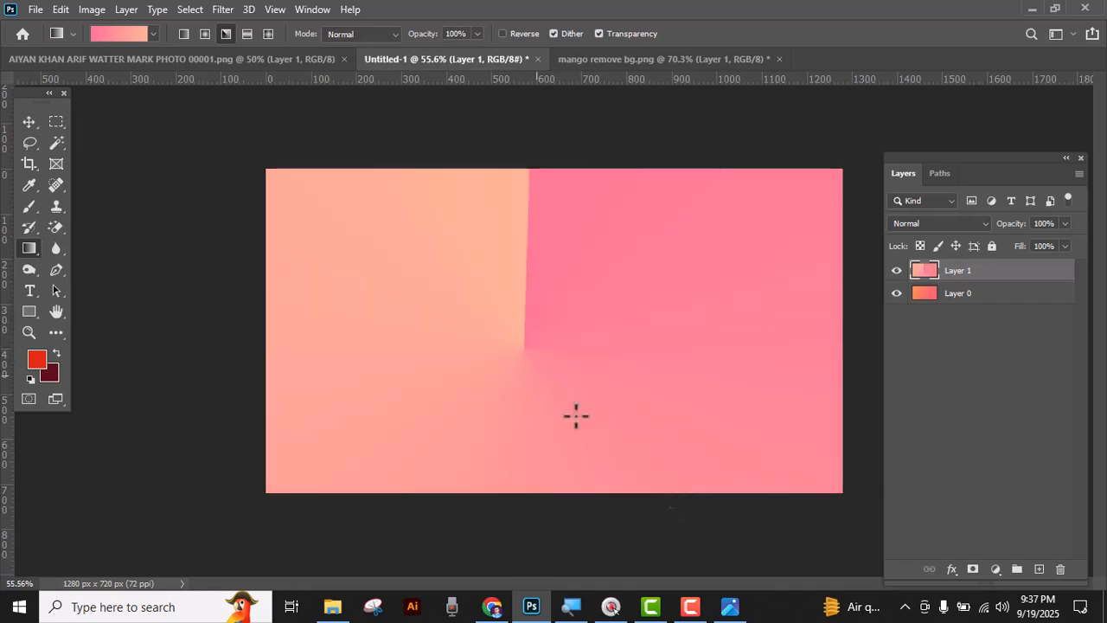
left_click(247, 33)
left_click_drag(269, 109, 664, 422)
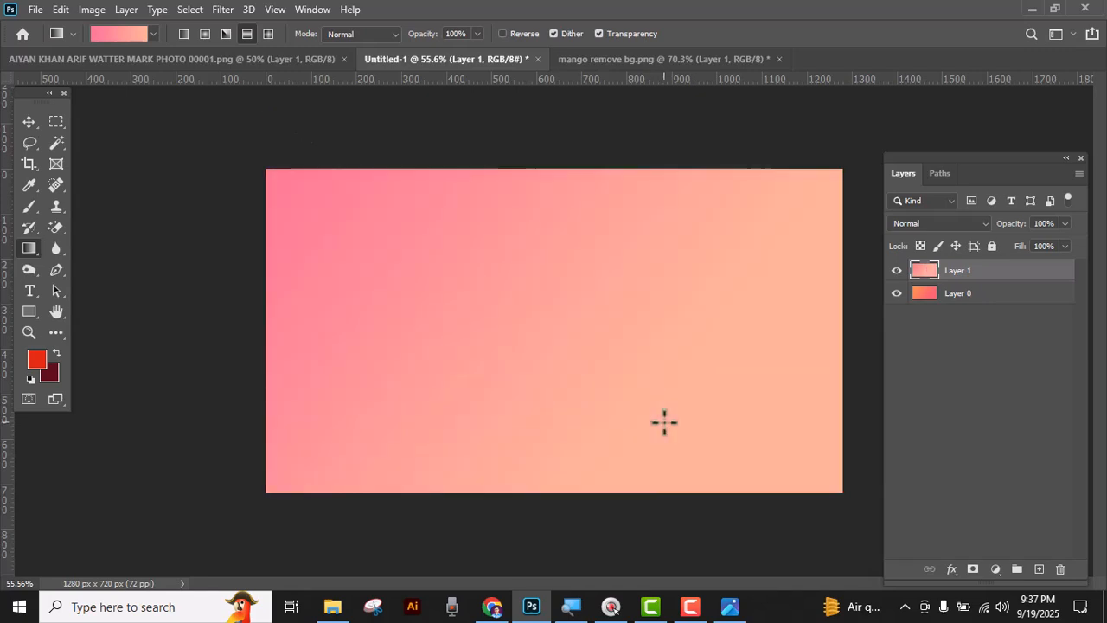
Fill Layer 1 with a diamond gradient extending horizontally from the canvas centre to the right edge
left_click(268, 33)
left_click_drag(500, 348, 707, 225)
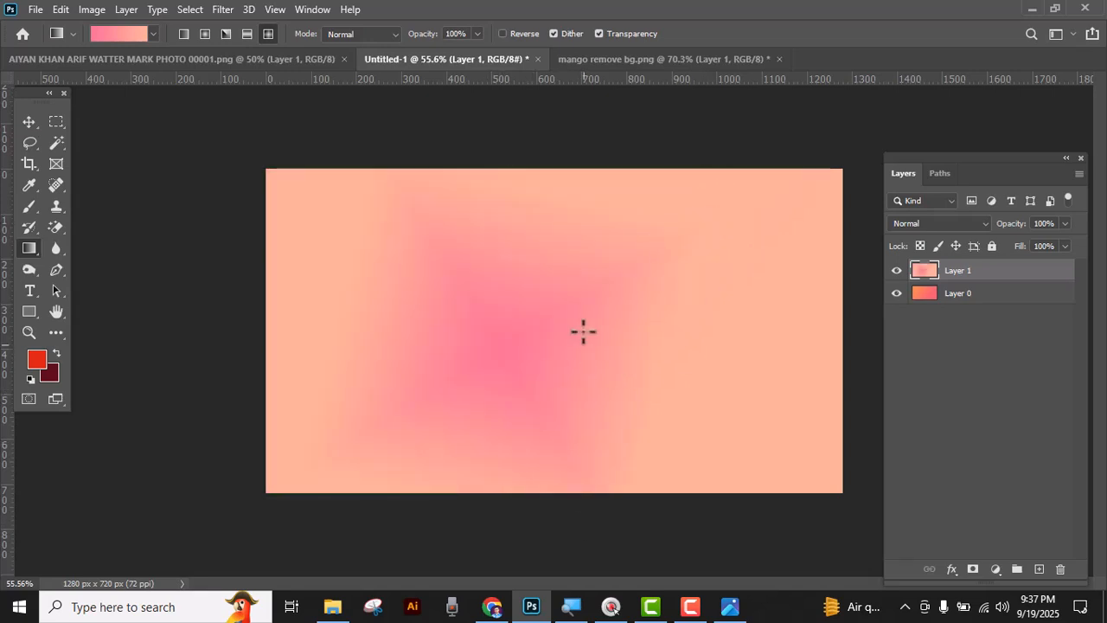
left_click_drag(542, 339, 859, 337)
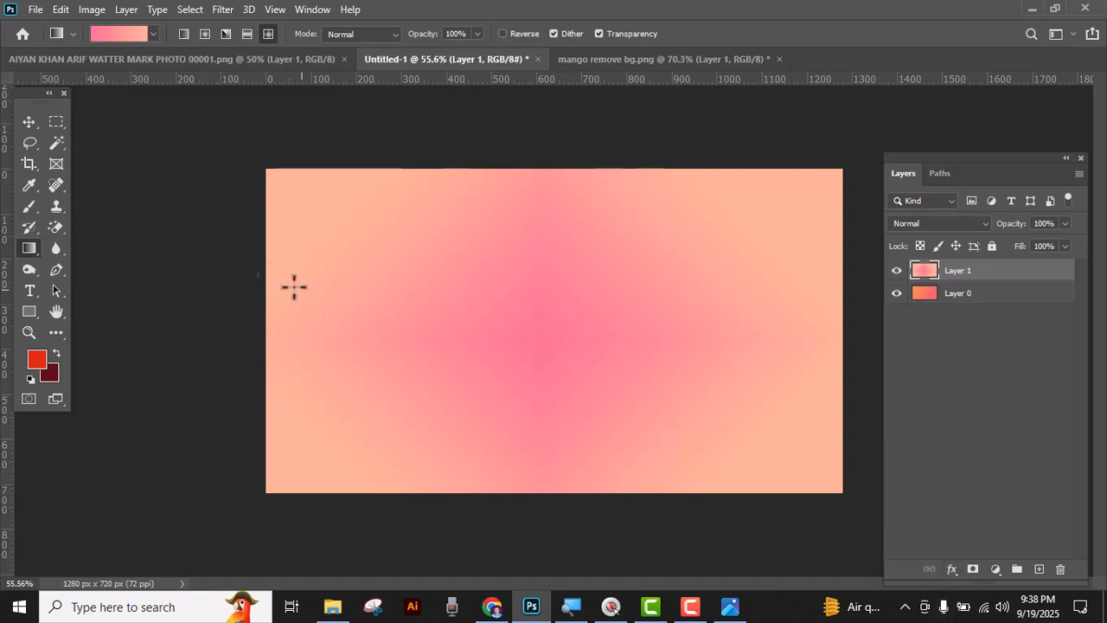
Add a Gradient Overlay effect to Layer 1 and move its settings dialog aside to uncover part of the canvas
left_click(951, 569)
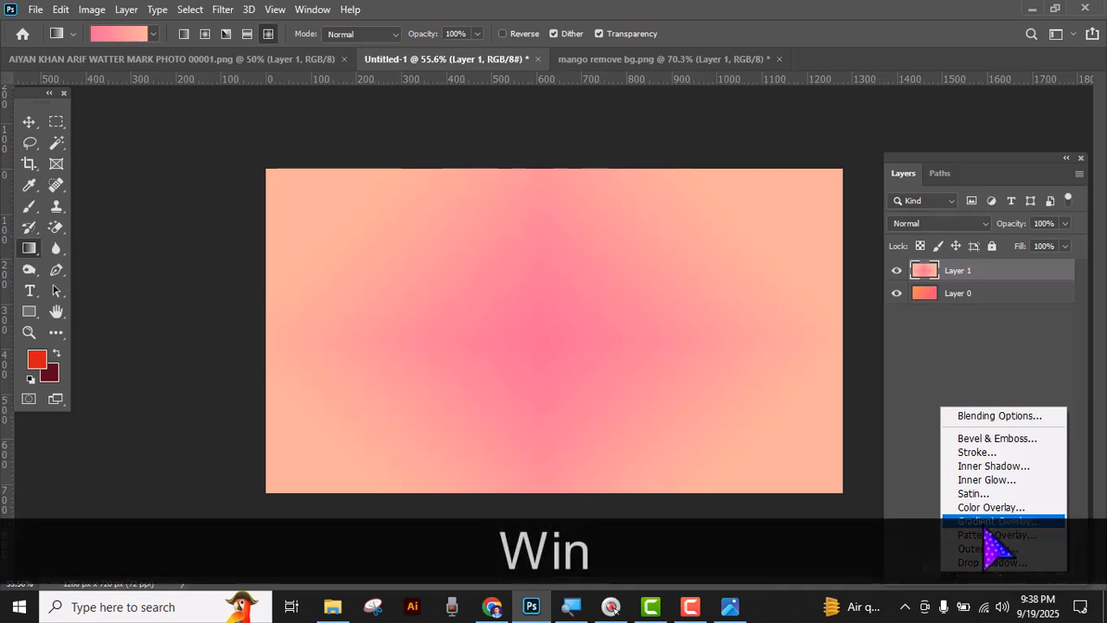
key("super+equal")
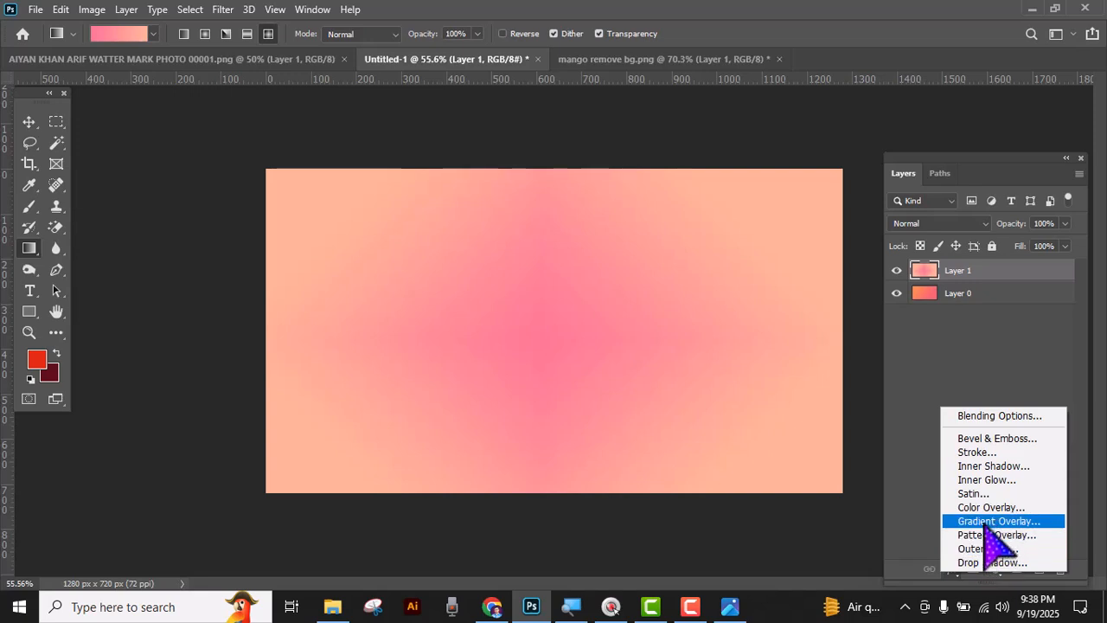
left_click(984, 527)
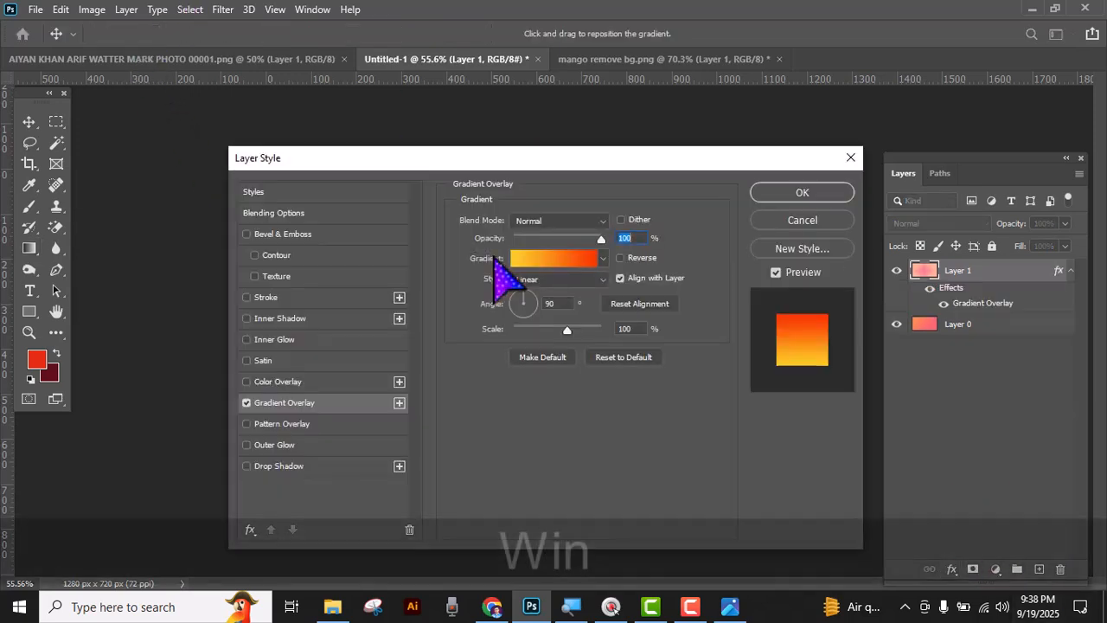
key("super+minus")
key("super+equal")
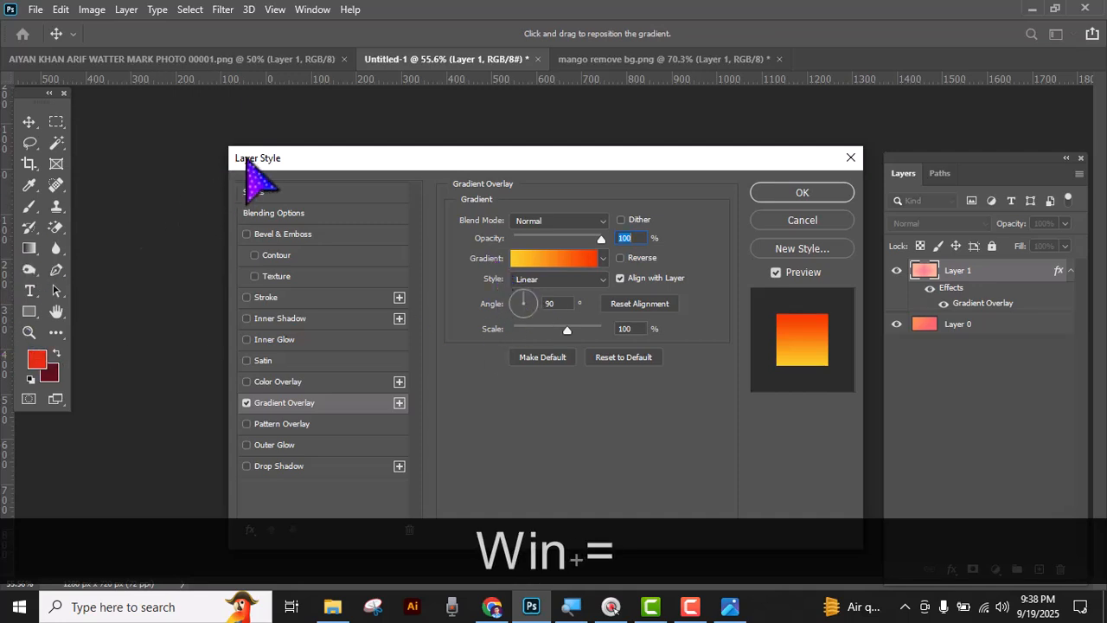
left_click_drag(338, 161, 210, 154)
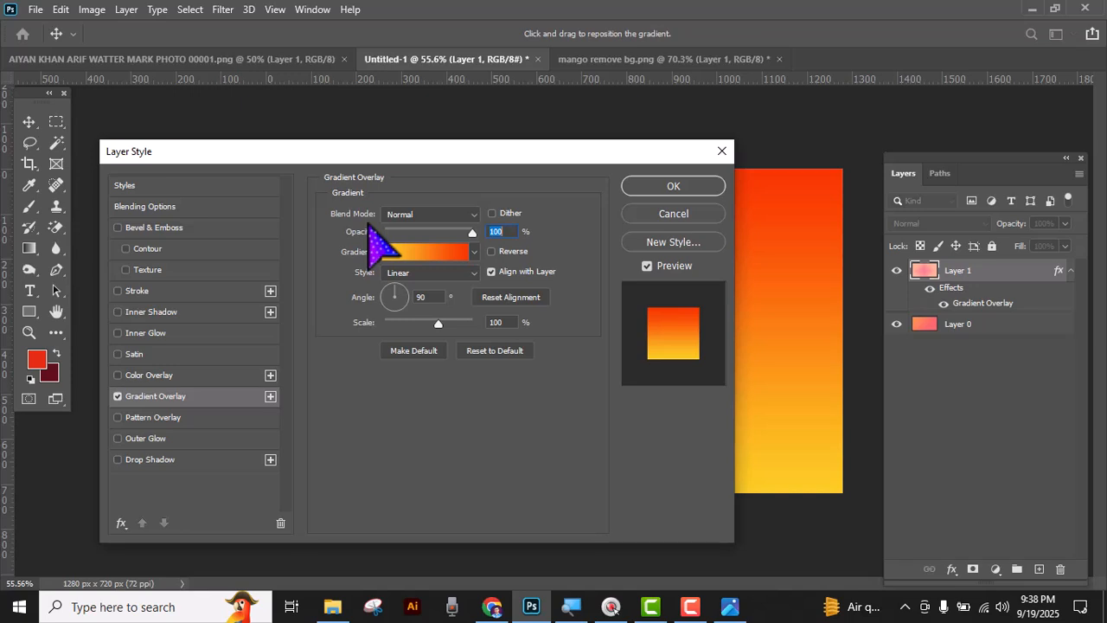
Set the gradient overlay's blend mode to Screen and its opacity to 100%
left_click(474, 216)
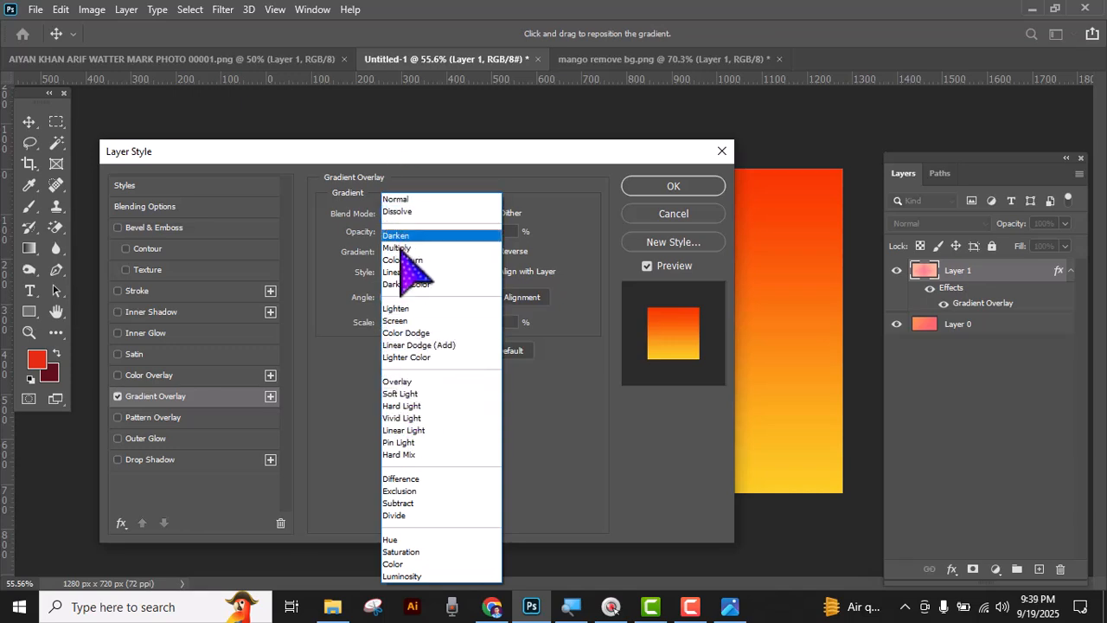
left_click(411, 321)
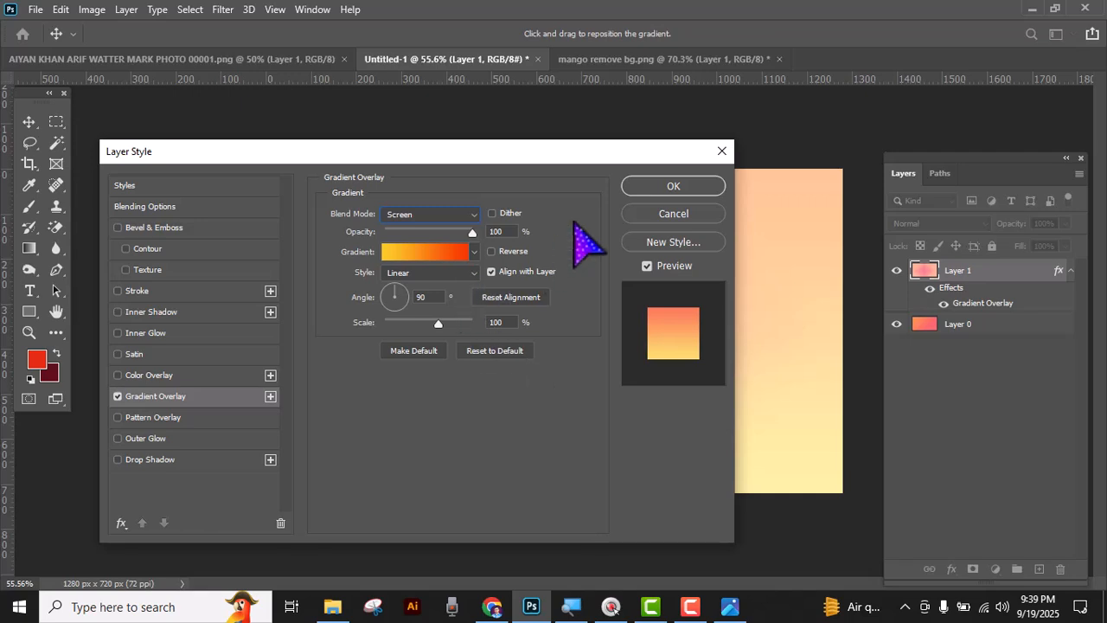
left_click_drag(472, 231, 492, 249)
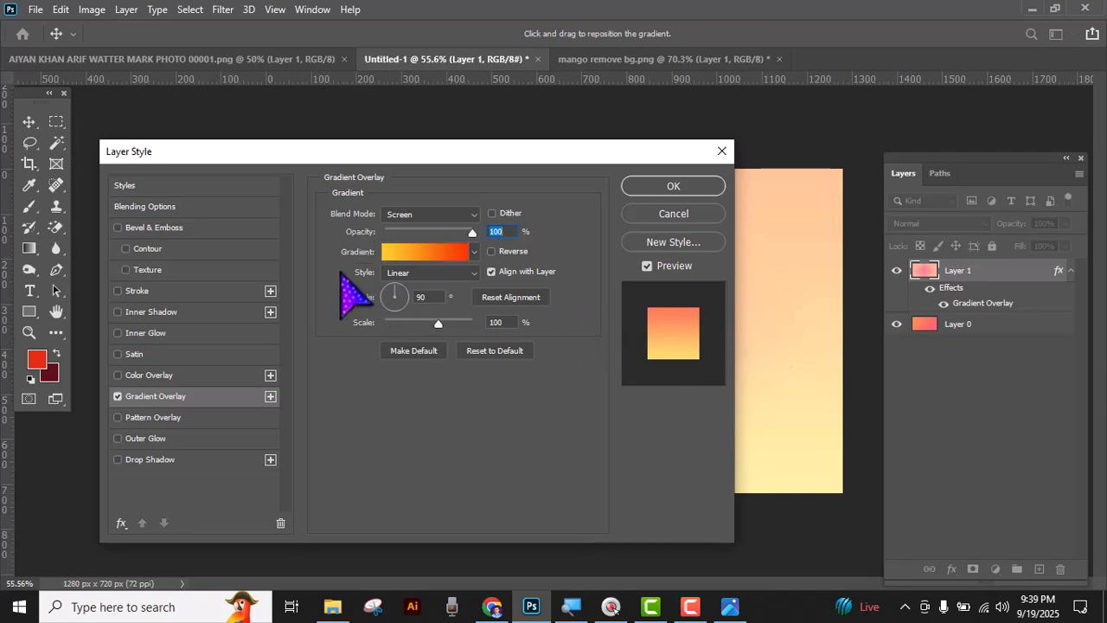
Open the overlay's yellow-to-red gradient for editing and add a colour stop at 43%
left_click(428, 253)
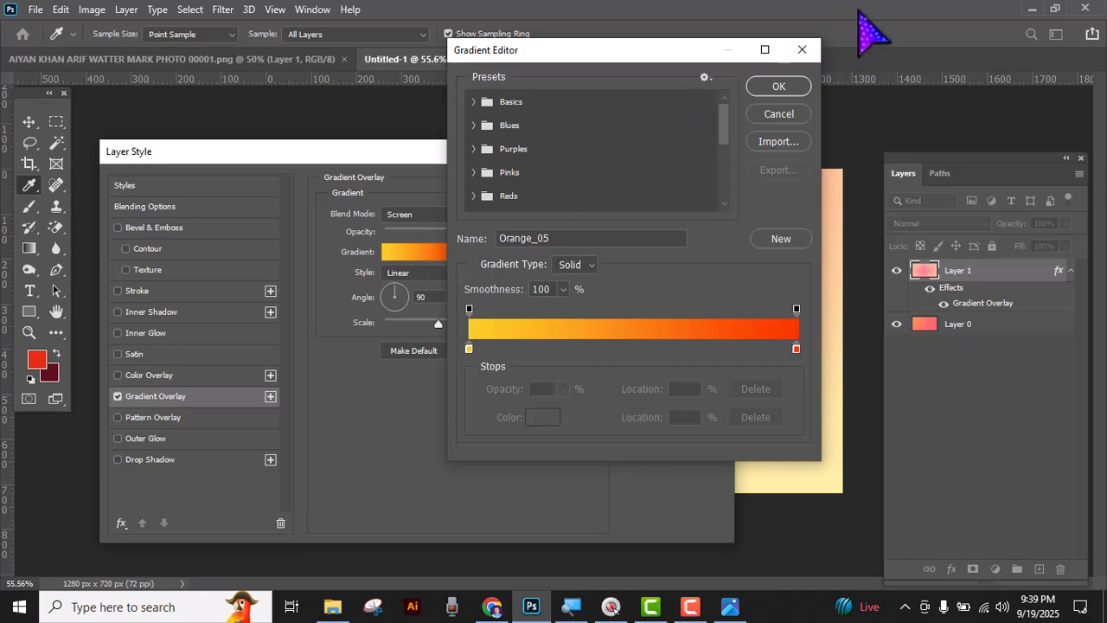
left_click_drag(502, 55, 533, 39)
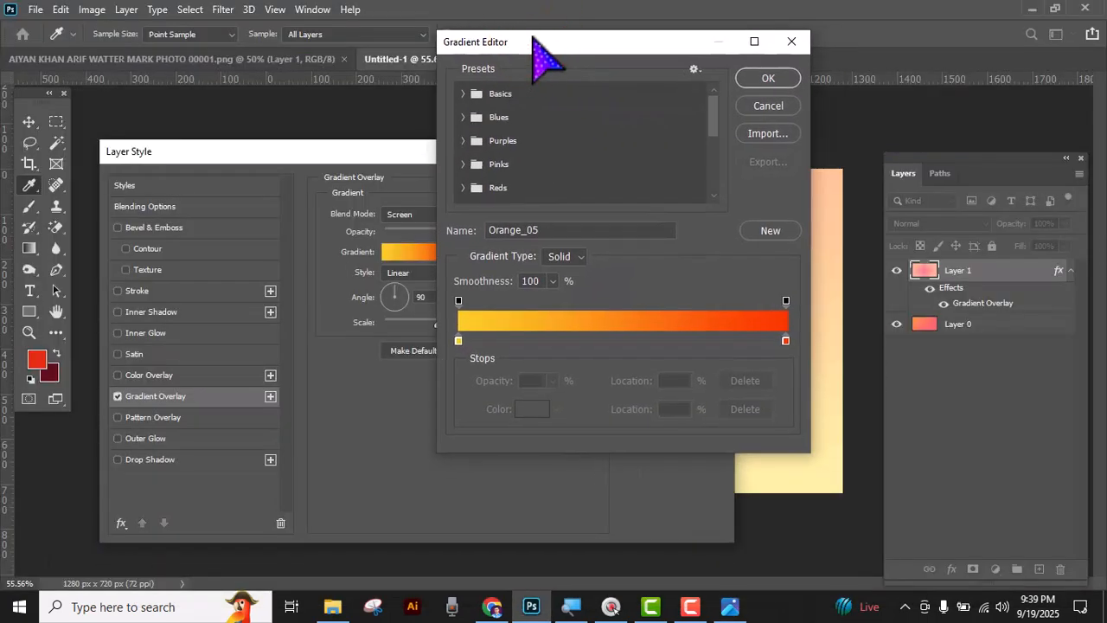
scroll(600, 198, "down", 2)
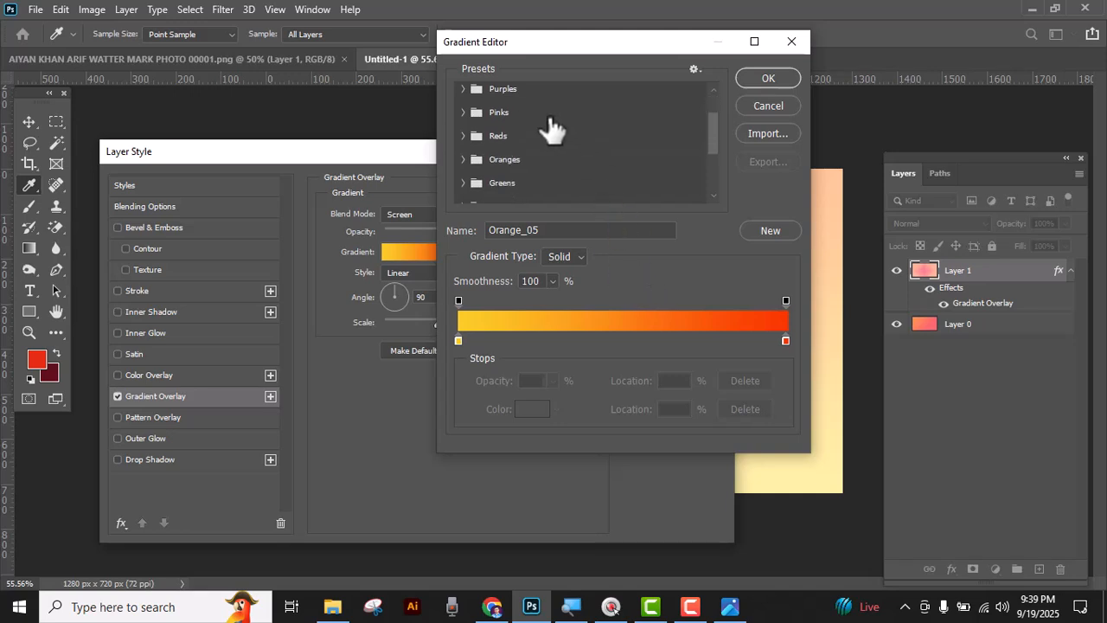
scroll(554, 130, "up", 2)
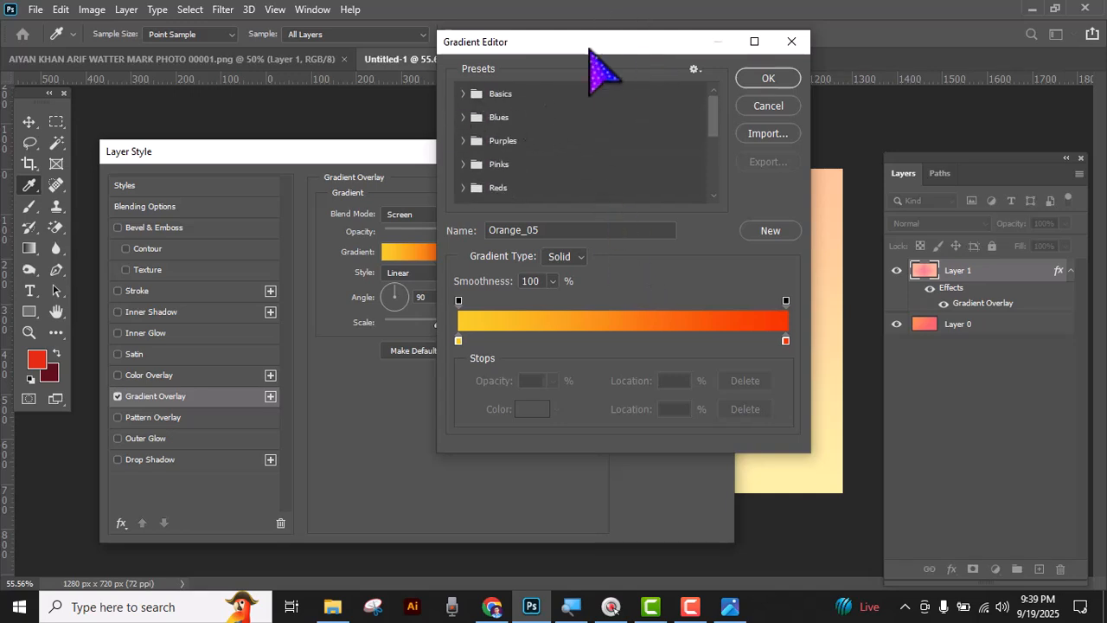
left_click_drag(590, 51, 593, 38)
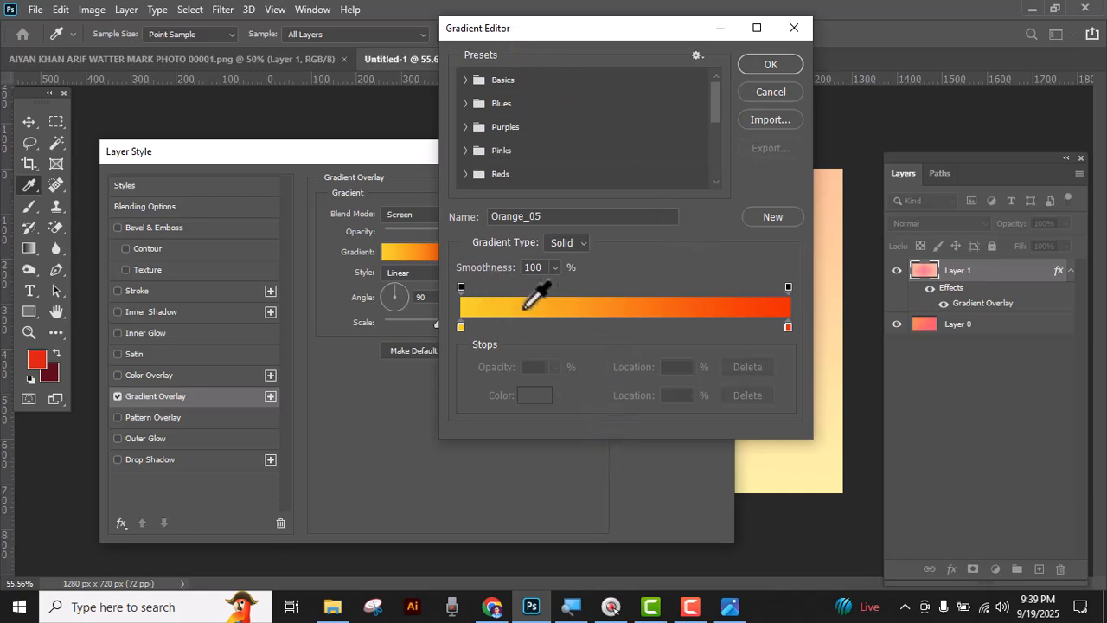
left_click(601, 327)
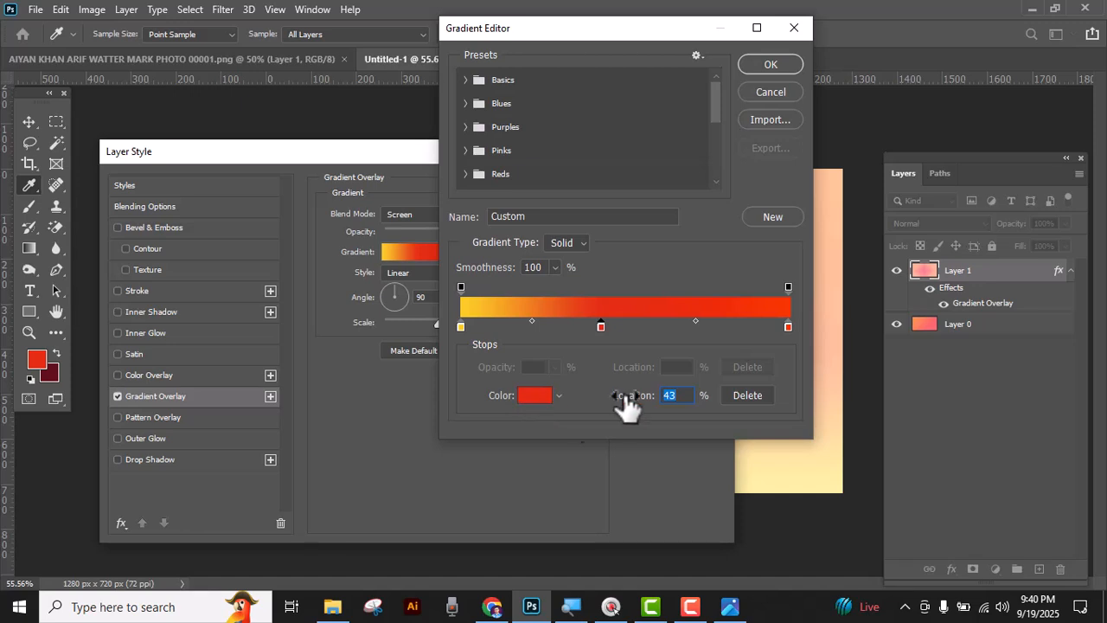
Recolour the gradient's 43% colour stop magenta (ff00f6) and accept the edited gradient
left_click(533, 395)
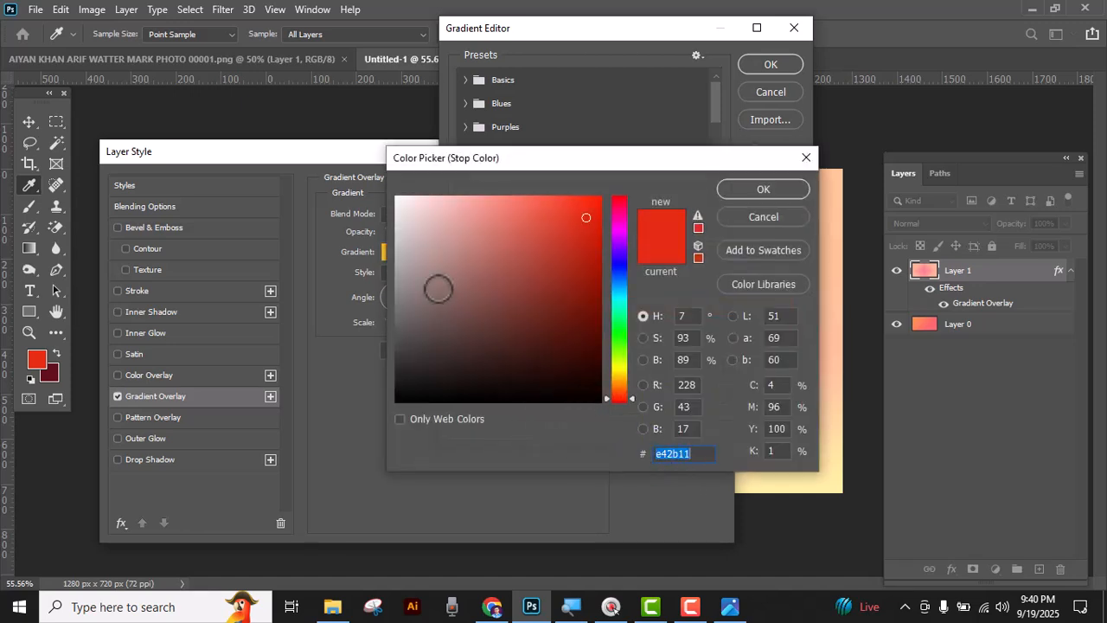
left_click(621, 230)
double_click(654, 455)
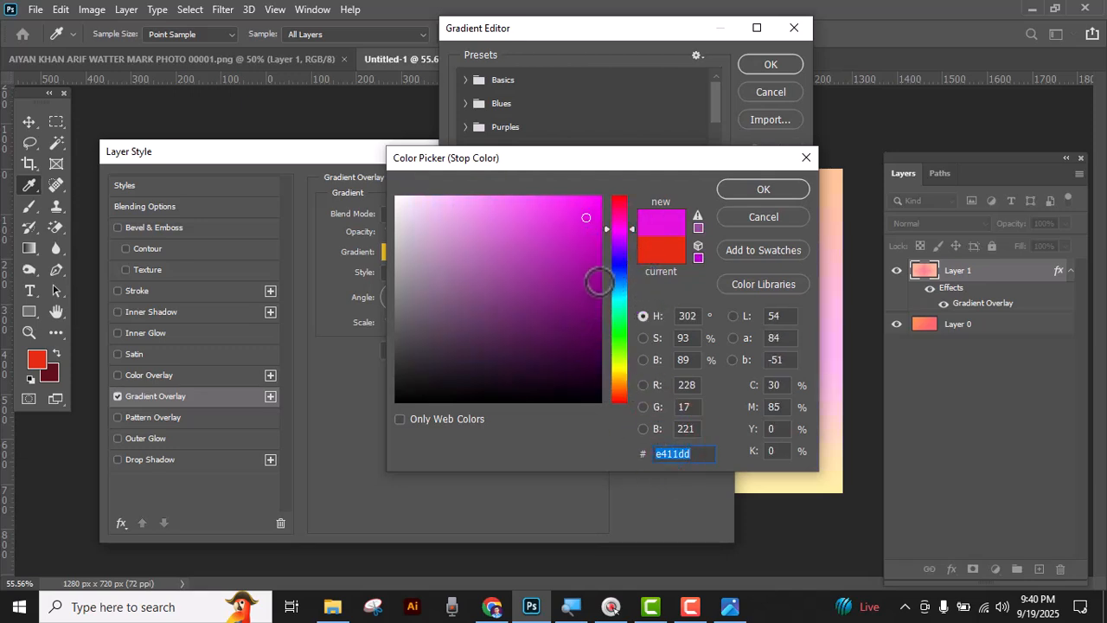
left_click_drag(588, 216, 606, 190)
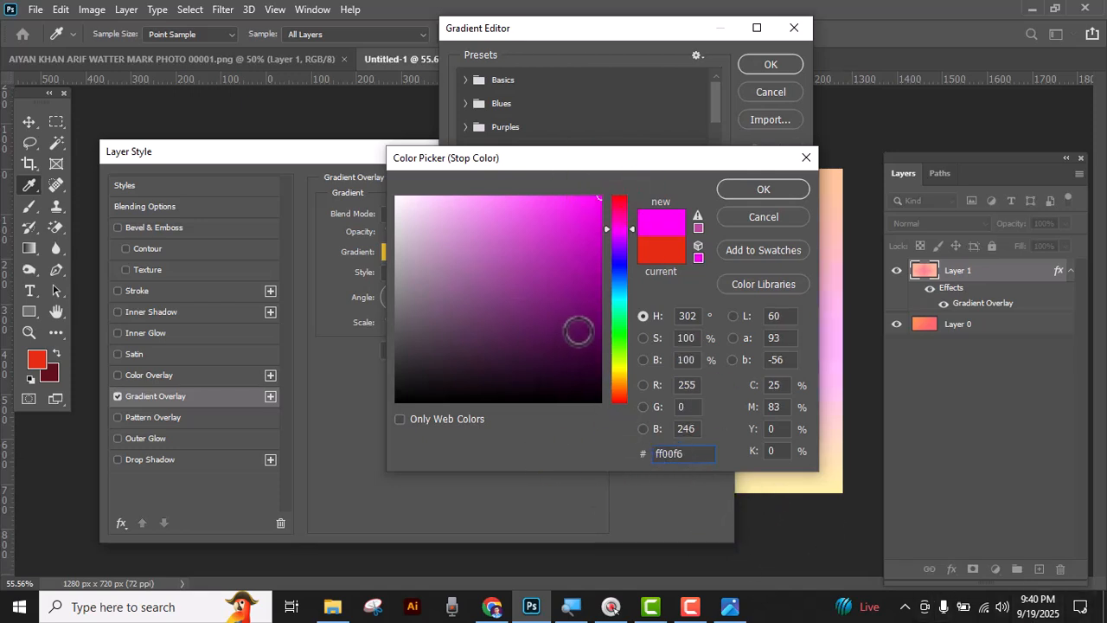
key("super+minus")
key("super+minus")
left_click_drag(526, 156, 459, 182)
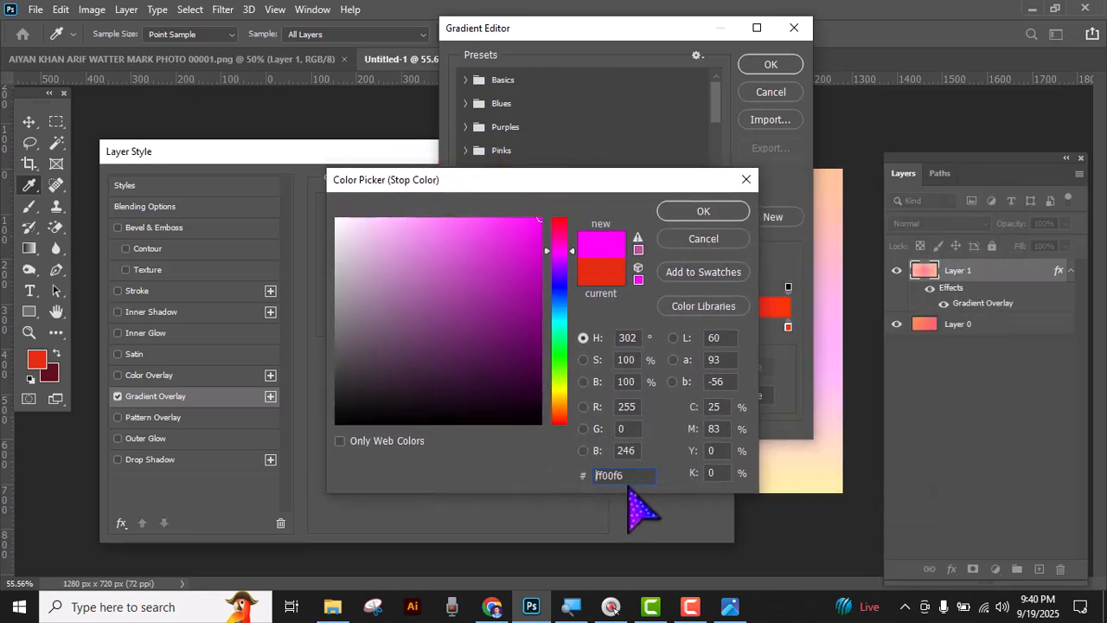
left_click(605, 475)
left_click(667, 212)
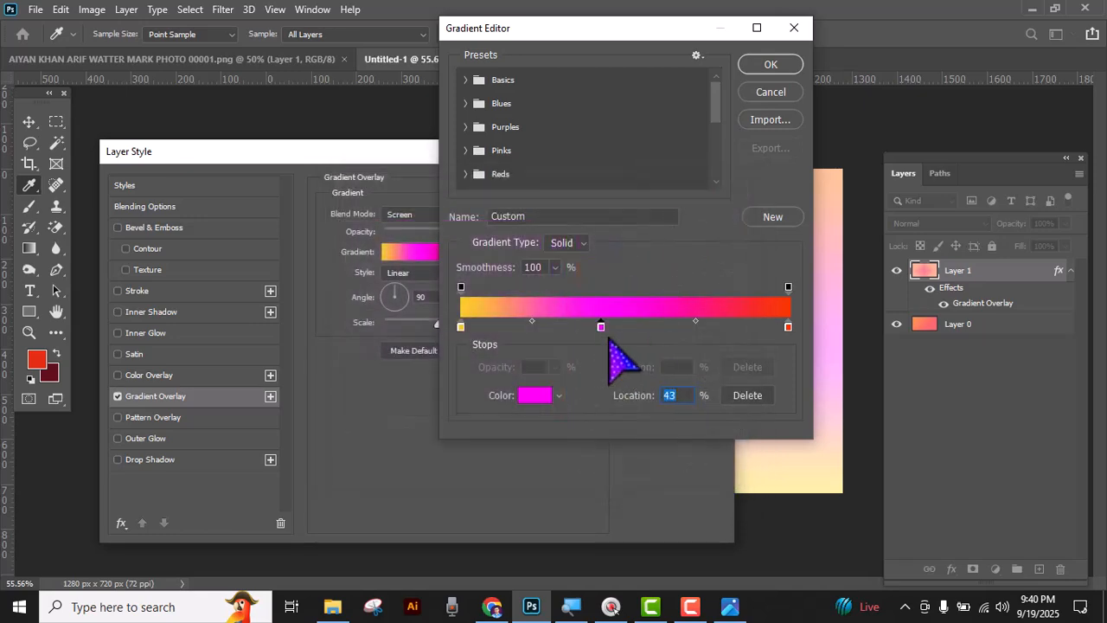
left_click(769, 64)
Try a gradient overlay angle of -15° and move the Layer Style dialog aside to uncover the canvas
left_click_drag(433, 155, 532, 237)
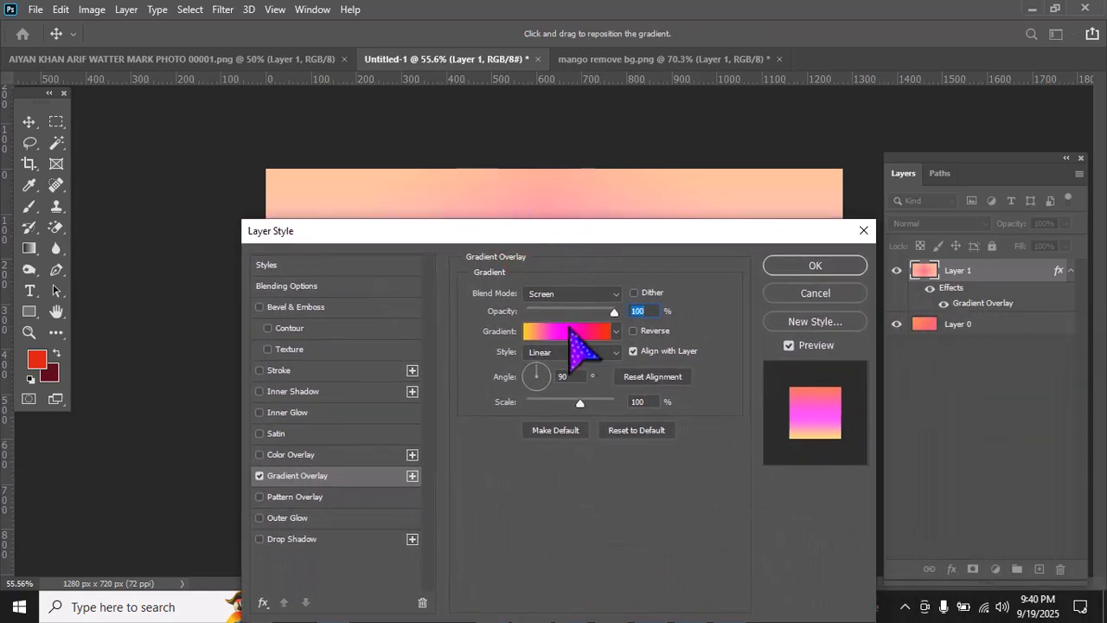
left_click(548, 373)
left_click(549, 379)
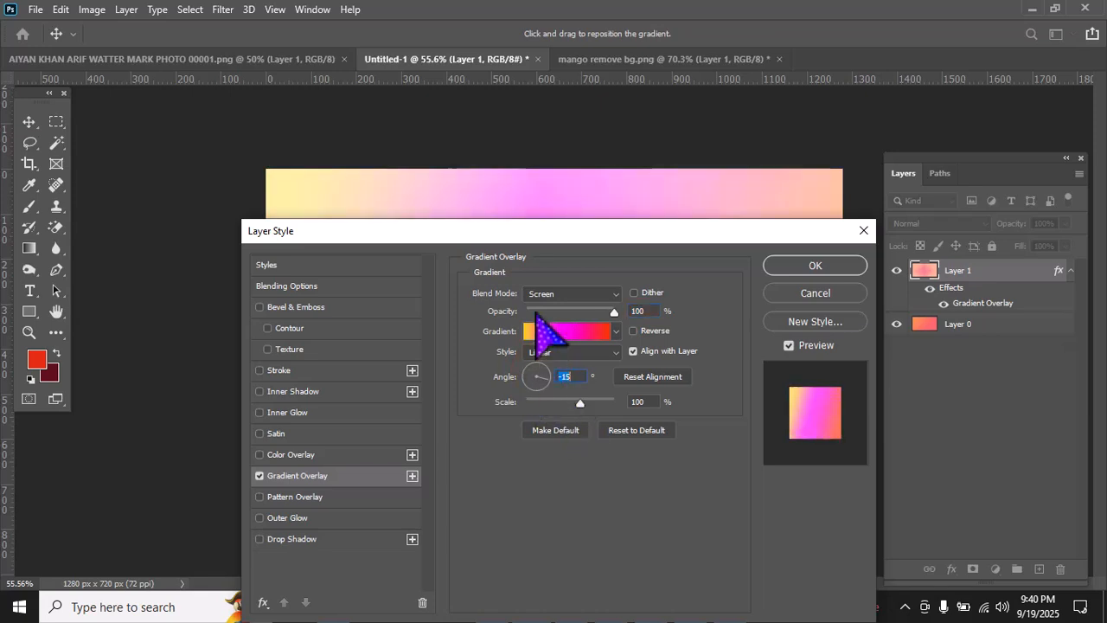
left_click_drag(516, 239, 876, 244)
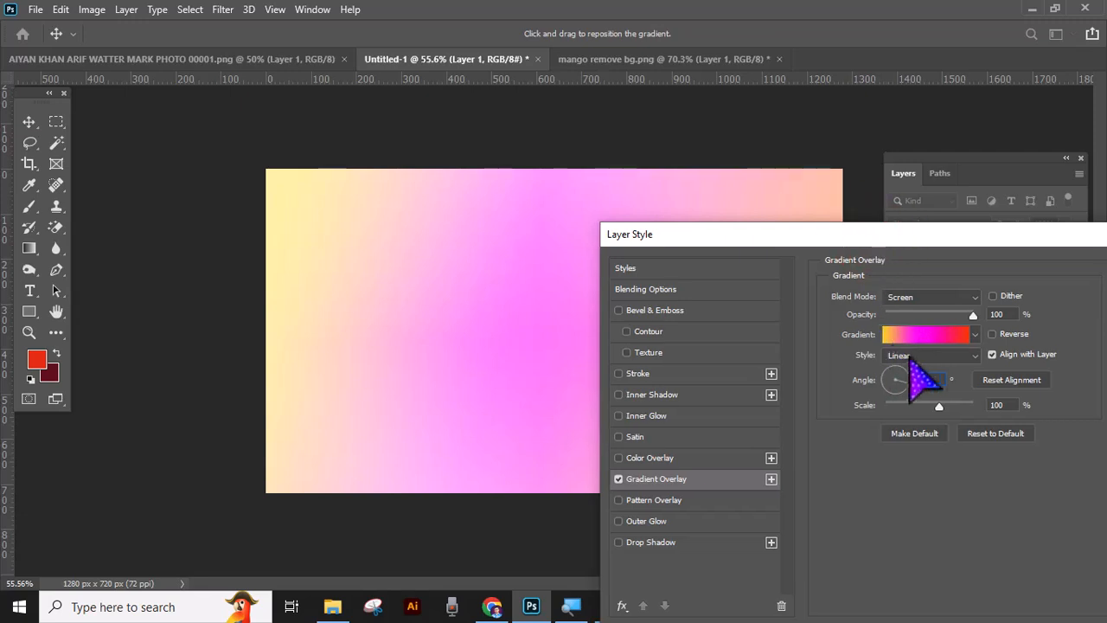
Try gradient overlay angles of -90°, 58°, 62° and 162° to compare the colour direction
left_click(896, 387)
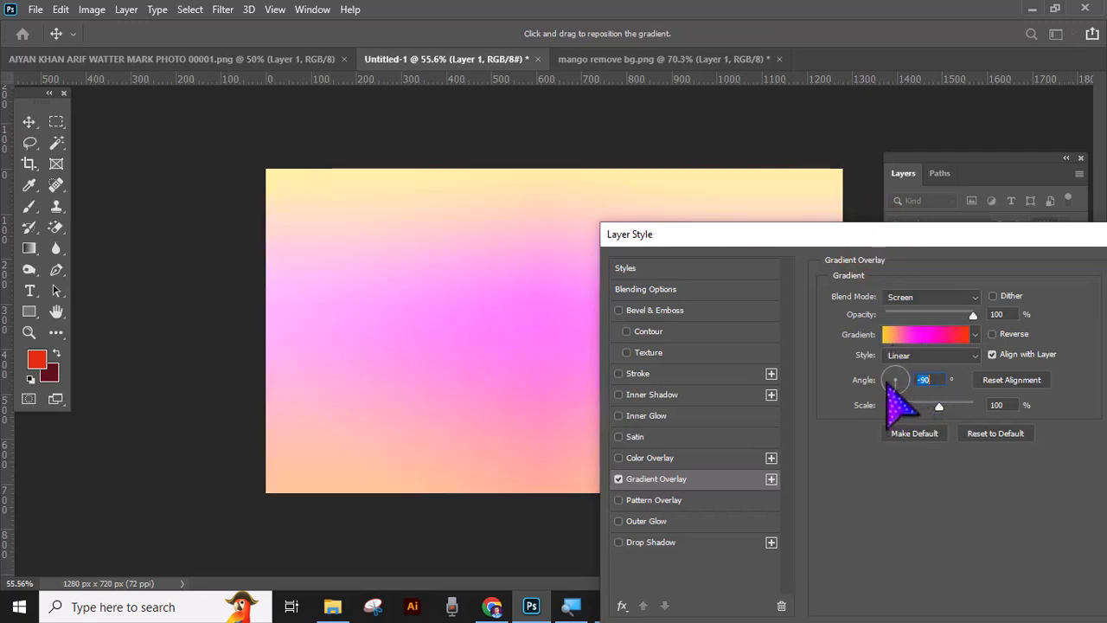
left_click(885, 382)
left_click(890, 371)
left_click(897, 384)
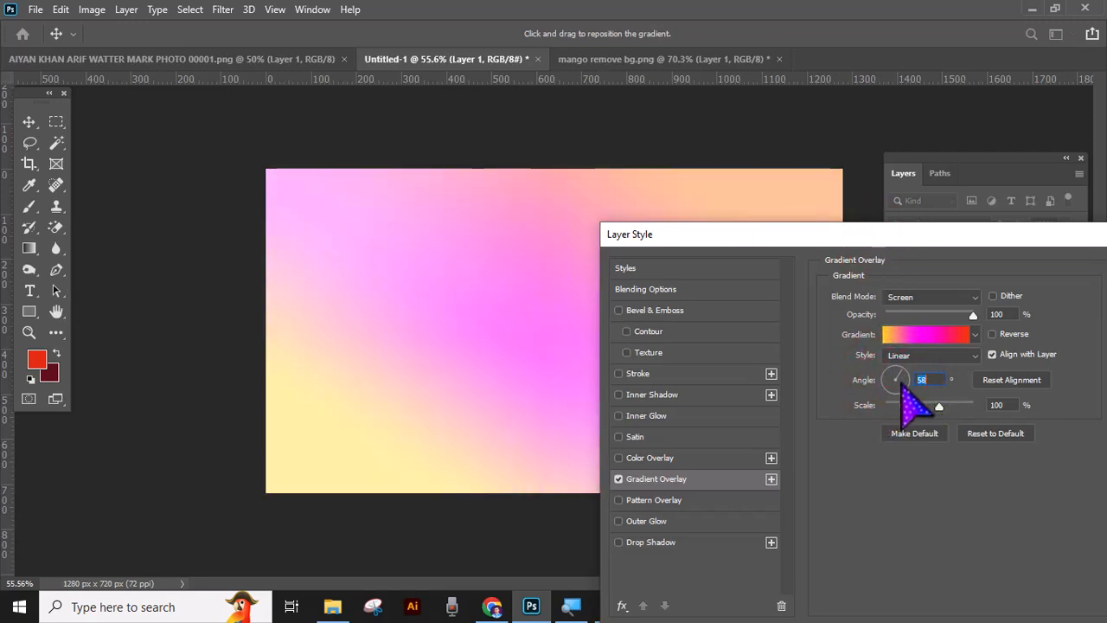
left_click(888, 377)
left_click(899, 379)
left_click(888, 375)
left_click(908, 394)
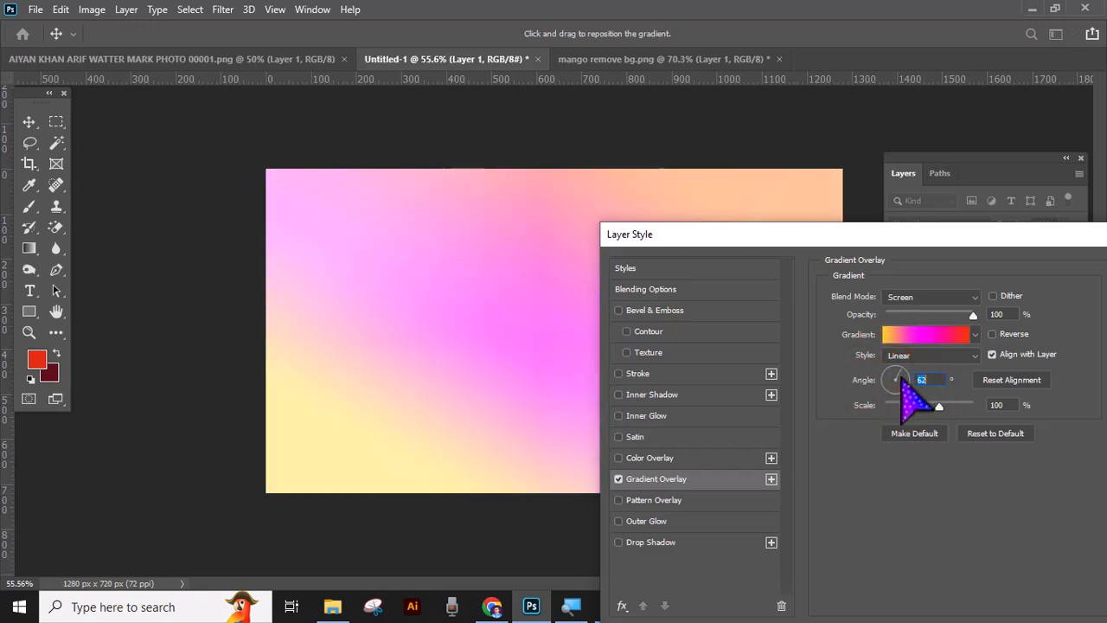
left_click(898, 389)
left_click(899, 381)
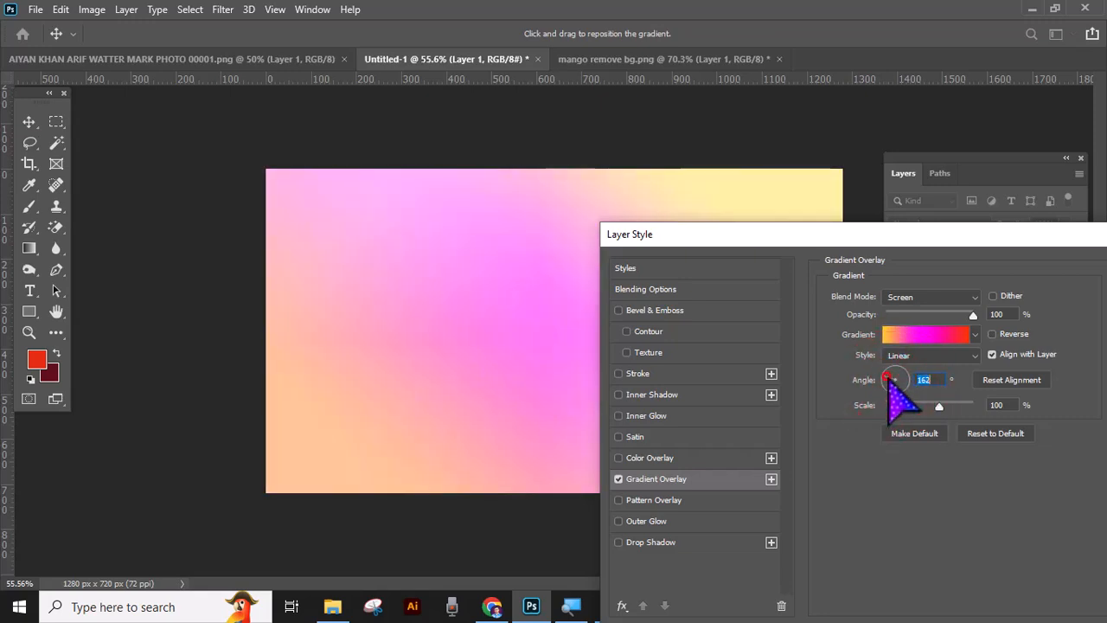
Set the gradient overlay's angle to 62° and apply the layer style to Layer 1
left_click(890, 379)
left_click(898, 383)
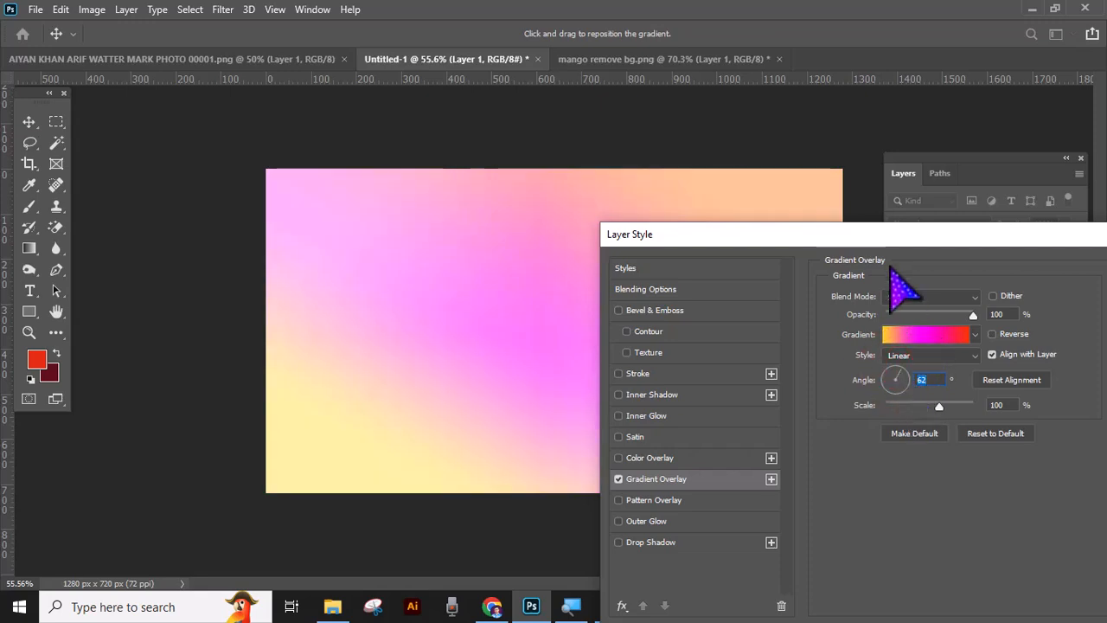
left_click_drag(753, 241, 471, 145)
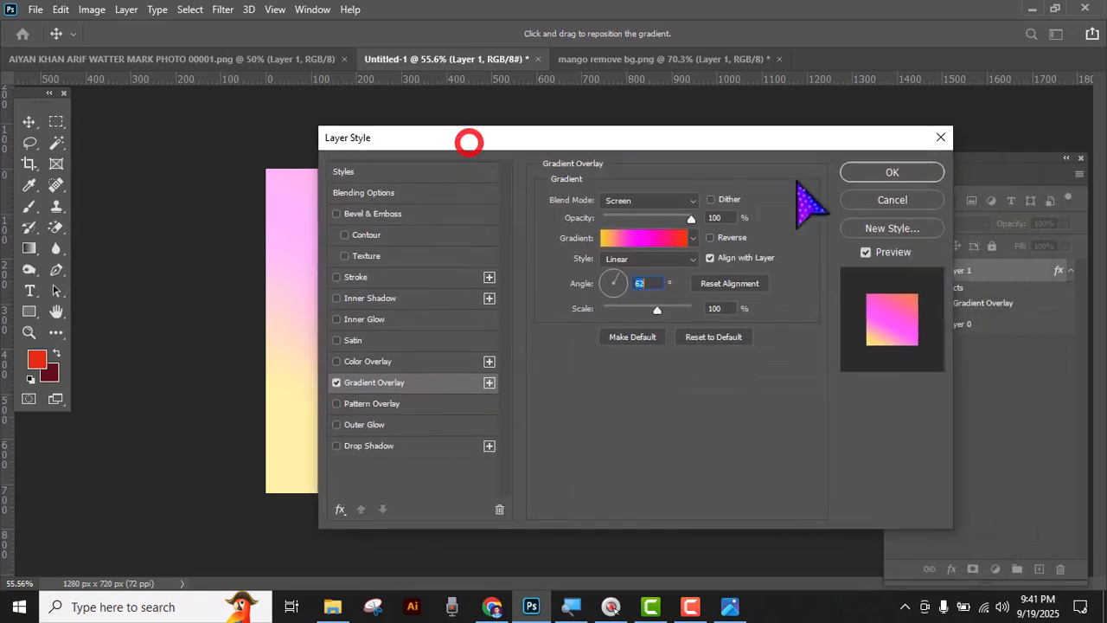
left_click(886, 175)
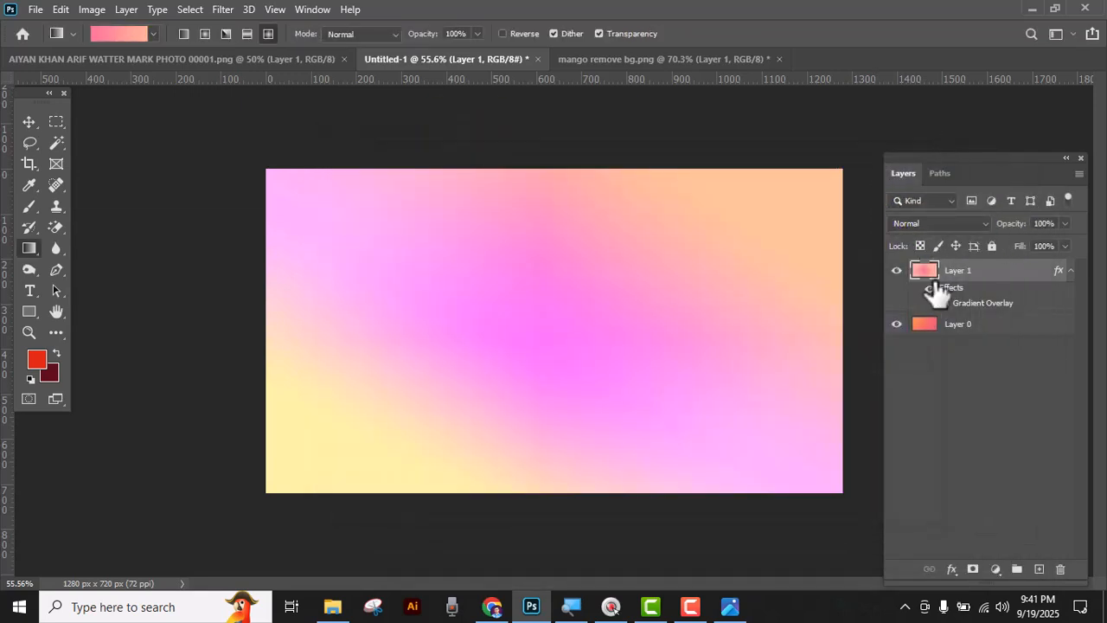
left_click(943, 562)
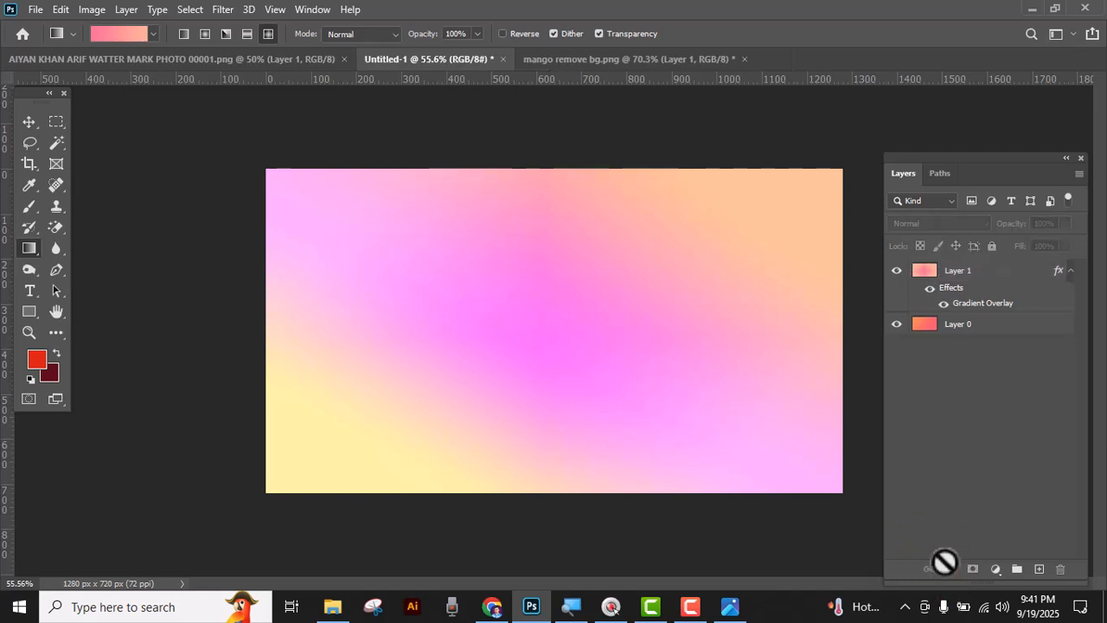
left_click(932, 273)
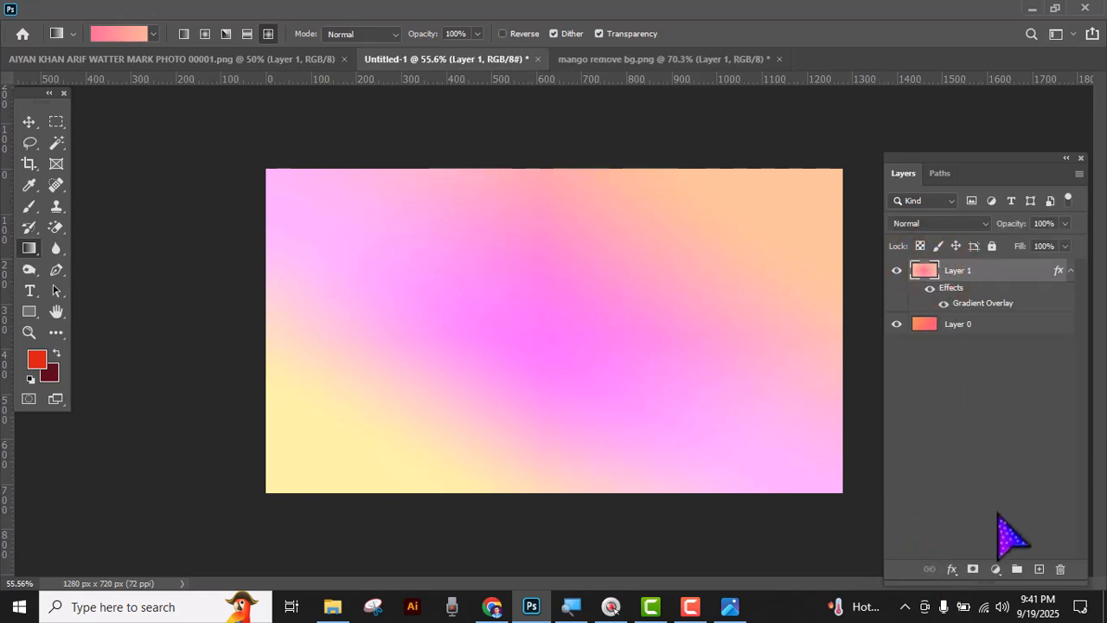
left_click(951, 570)
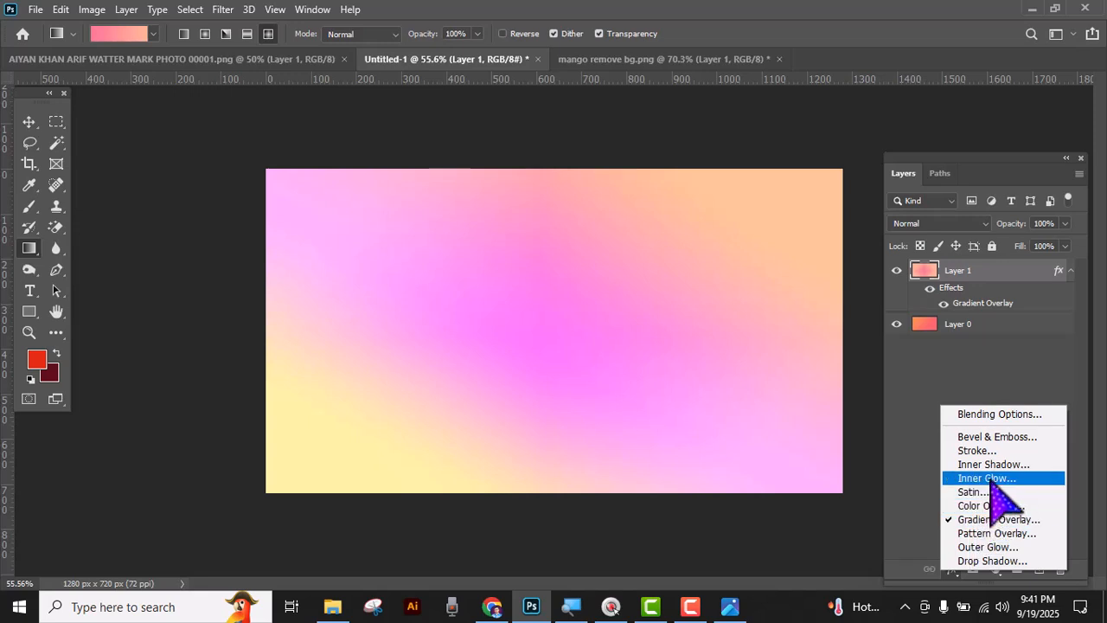
left_click(975, 305)
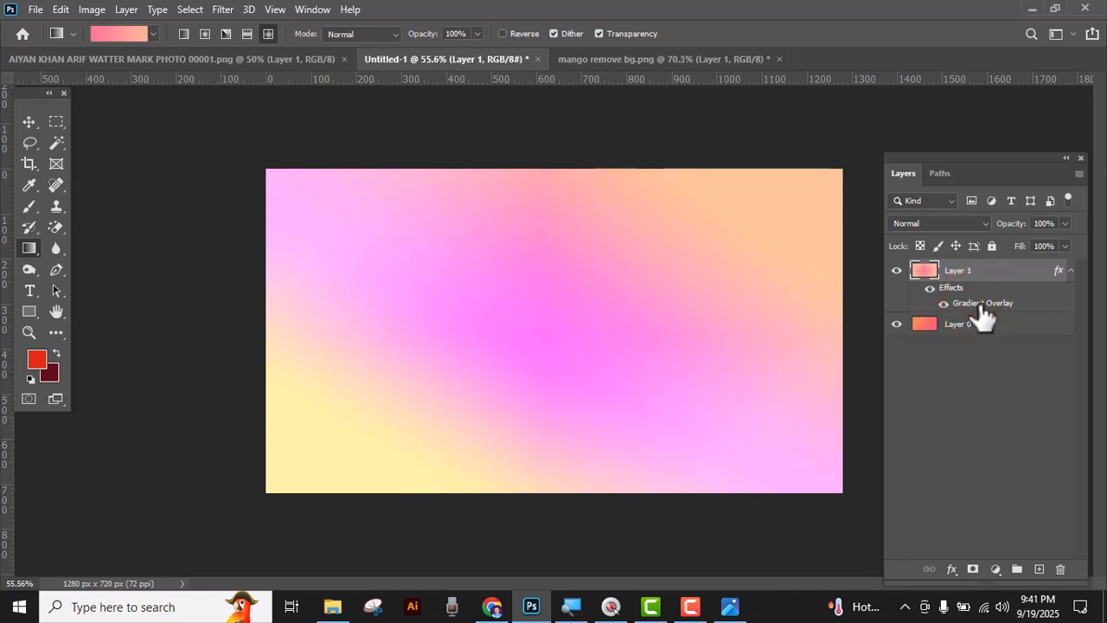
Reopen Layer 1's Gradient Overlay gradient for editing and remove its magenta middle stop
double_click(953, 303)
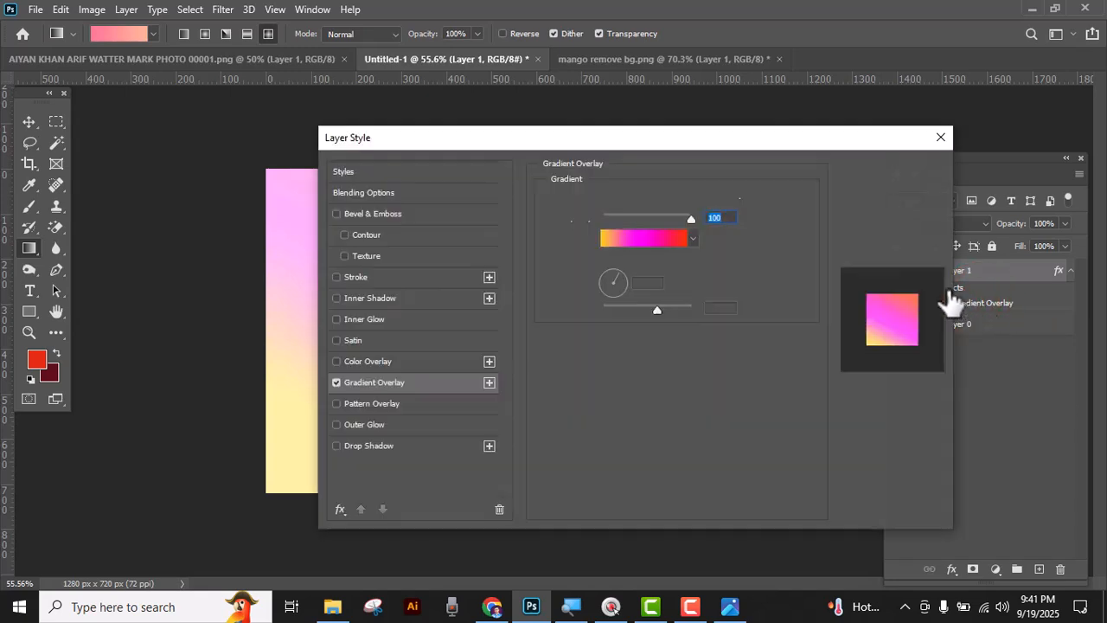
left_click_drag(651, 145, 630, 147)
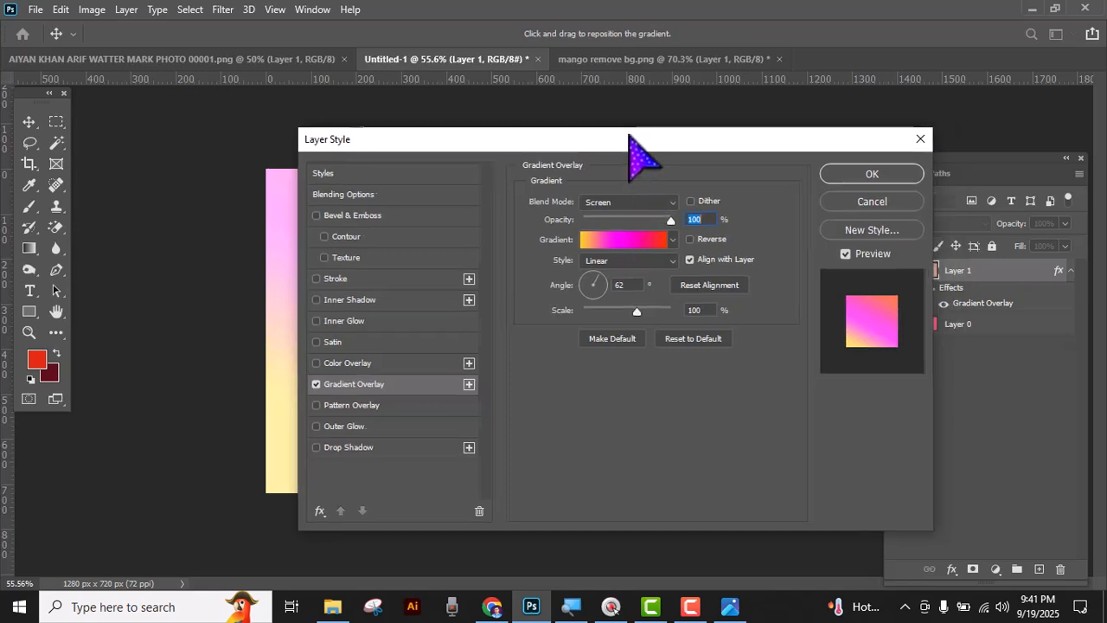
left_click(611, 245)
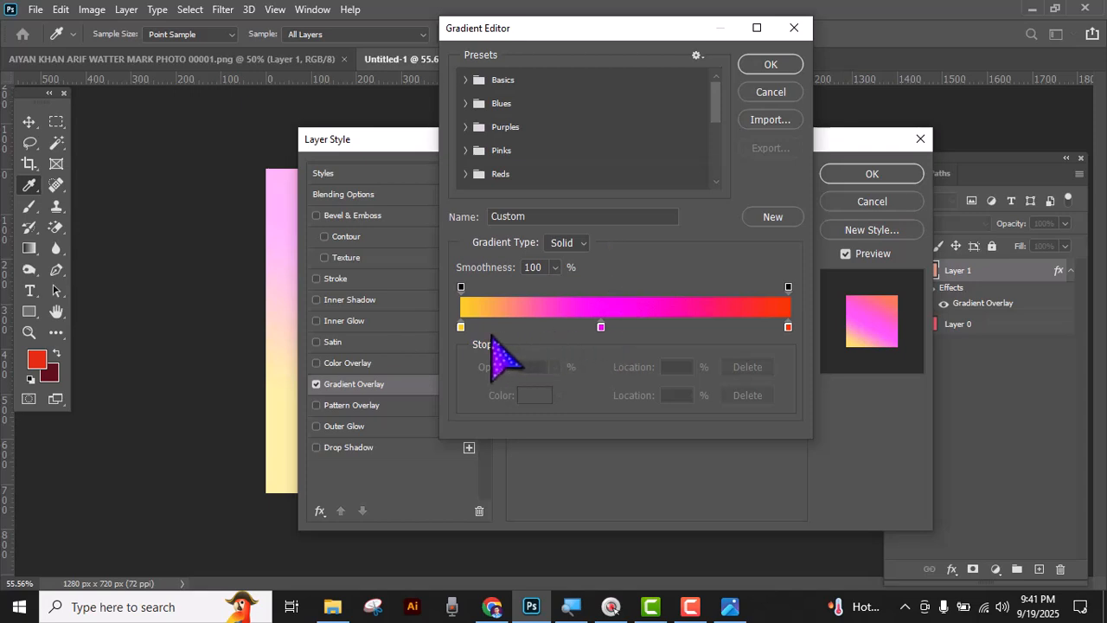
left_click_drag(601, 327, 601, 345)
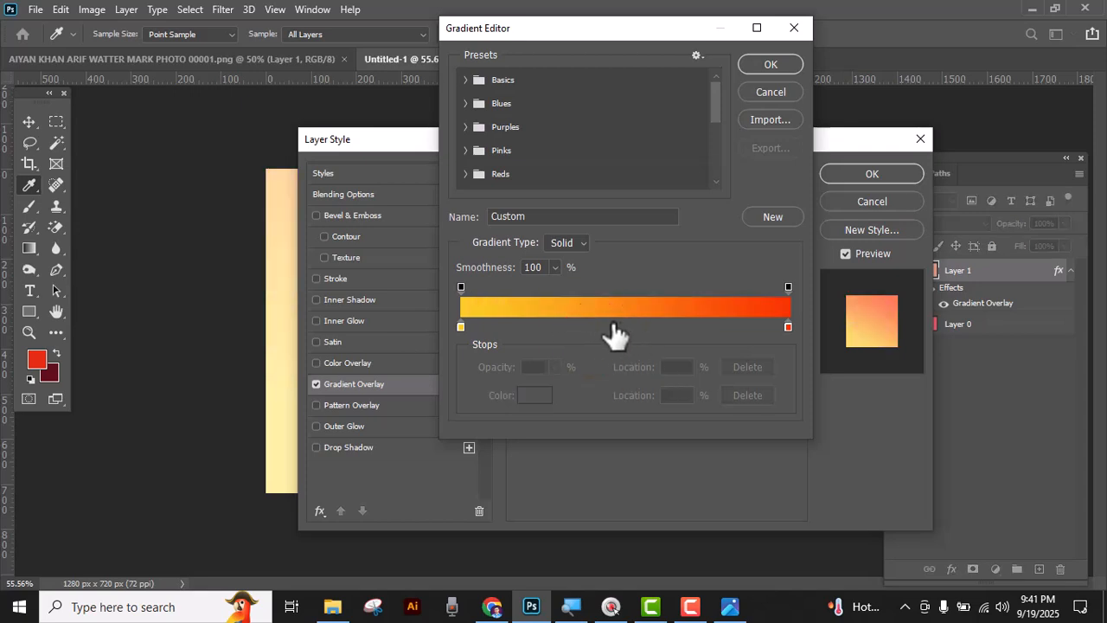
Add two magenta colour stops between yellow and red, recolour the one at 66% blue, and apply the layer style
left_click(547, 327)
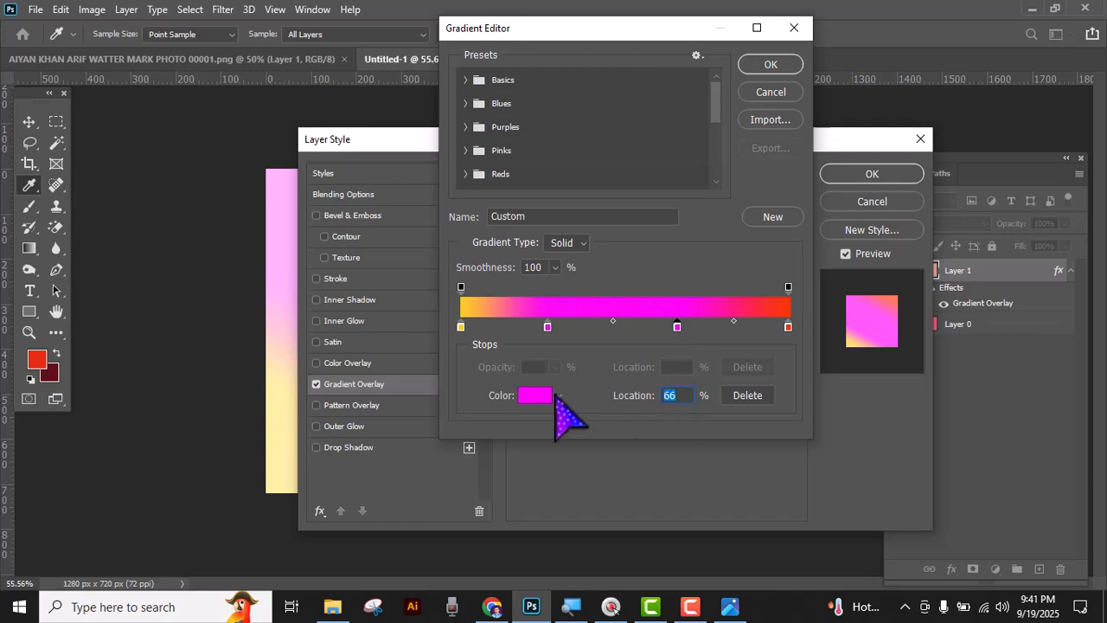
left_click(533, 395)
left_click(553, 293)
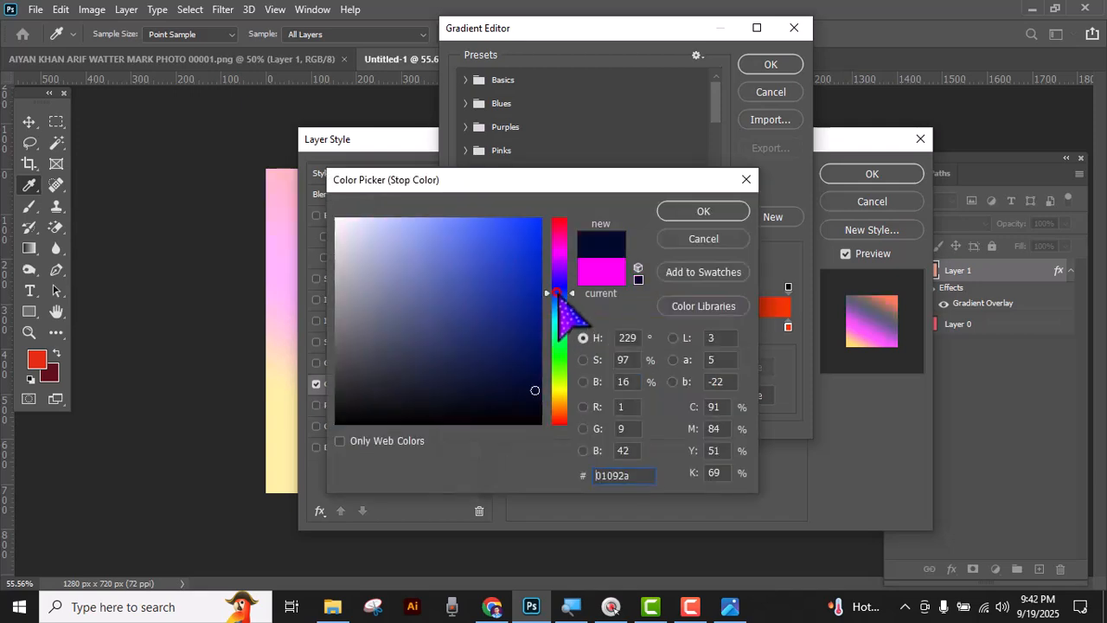
left_click(696, 214)
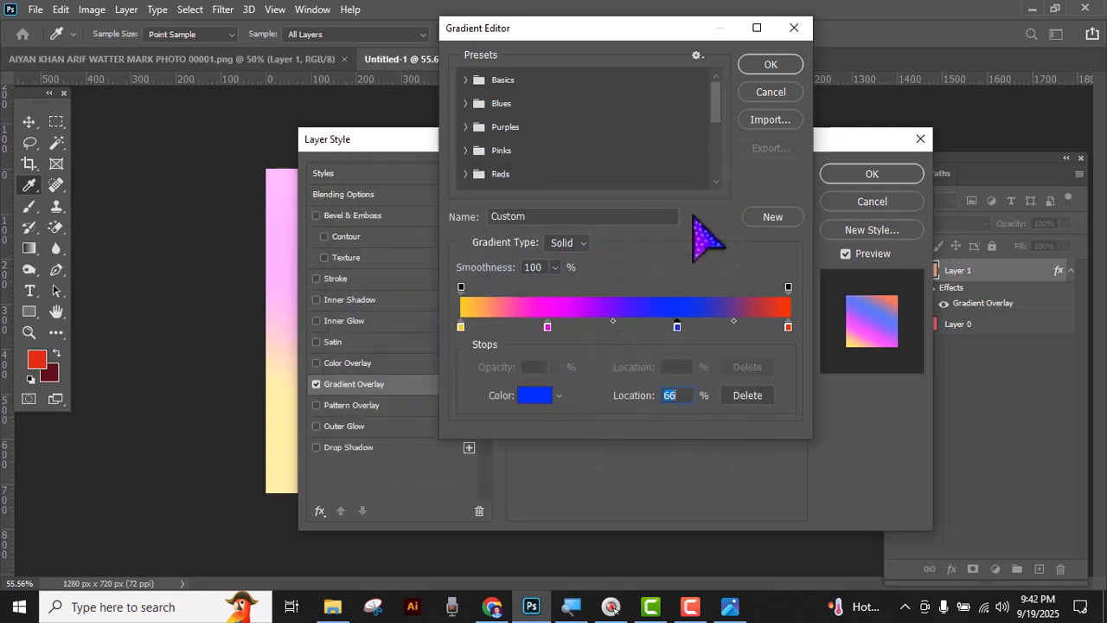
left_click(769, 66)
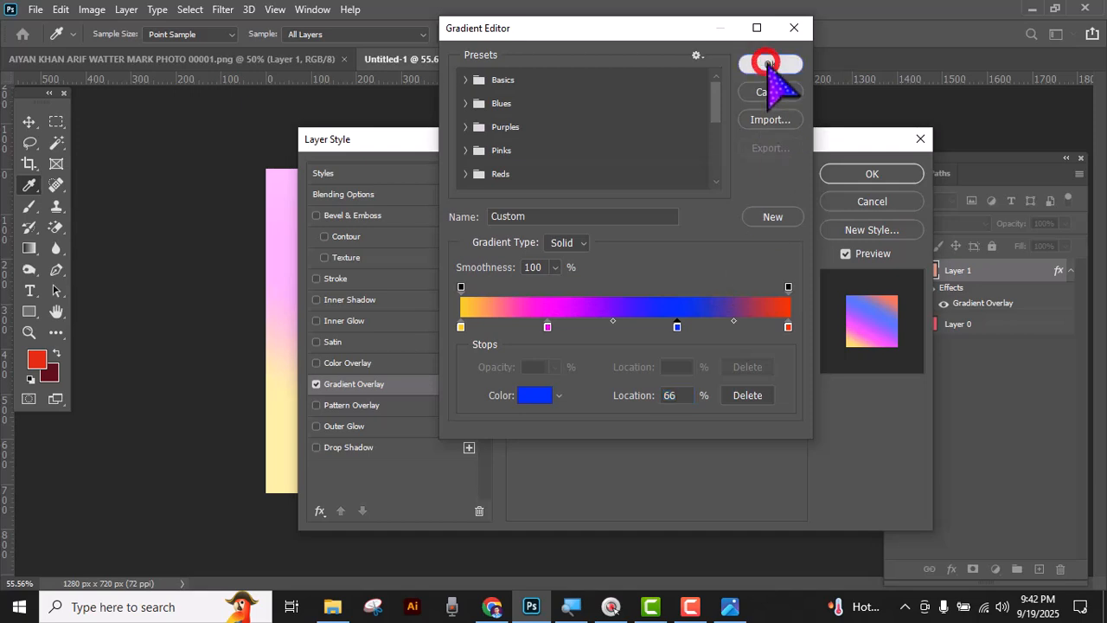
left_click(837, 174)
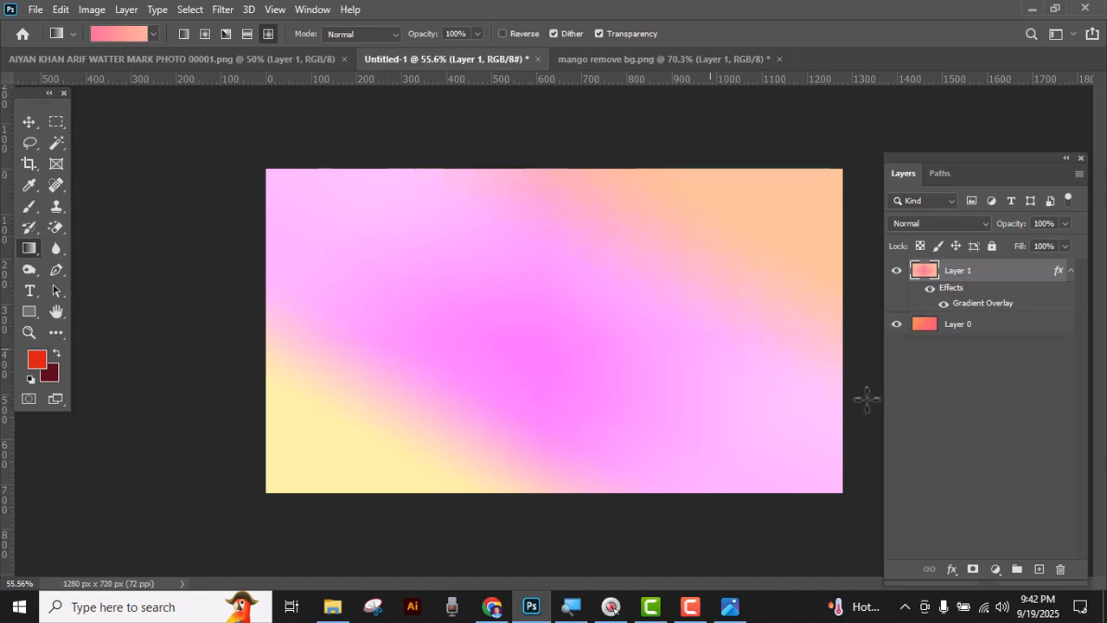
Redraw Layer 1's fill as a diamond gradient across the canvas, replacing it with a radial gradient from the upper-right corner towards the lower left
left_click_drag(234, 309, 818, 333)
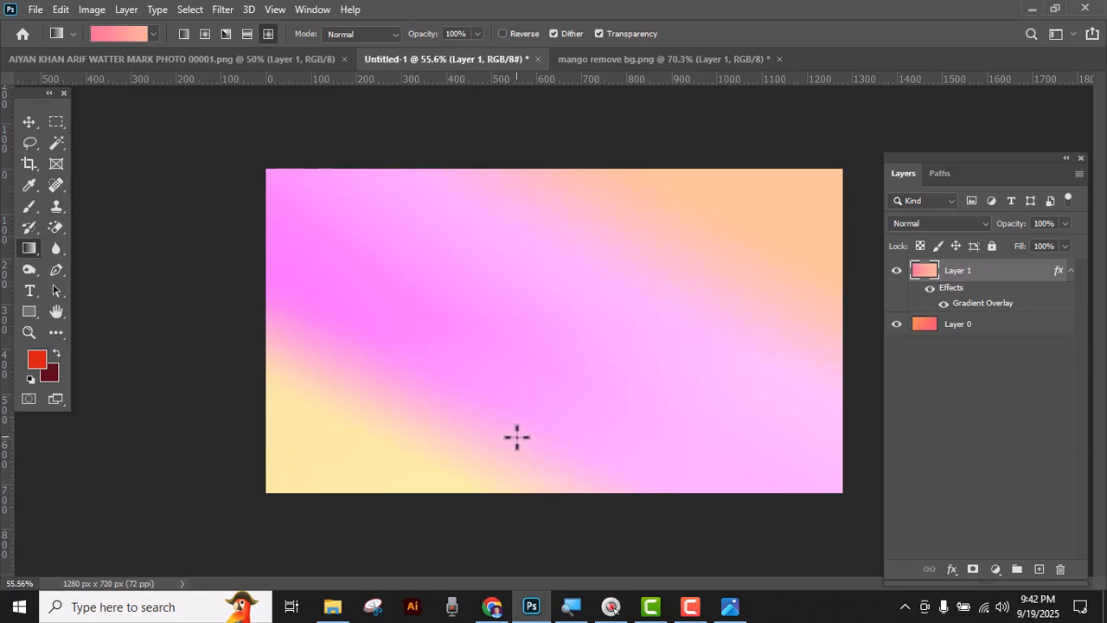
left_click(205, 34)
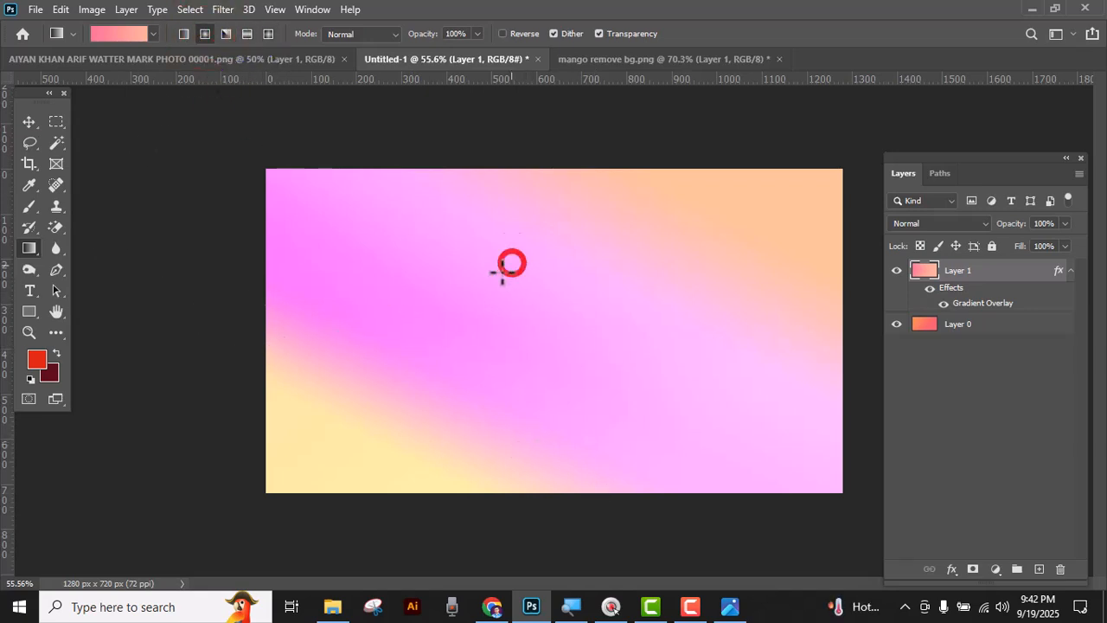
left_click_drag(512, 264, 690, 270)
left_click_drag(850, 149, 418, 466)
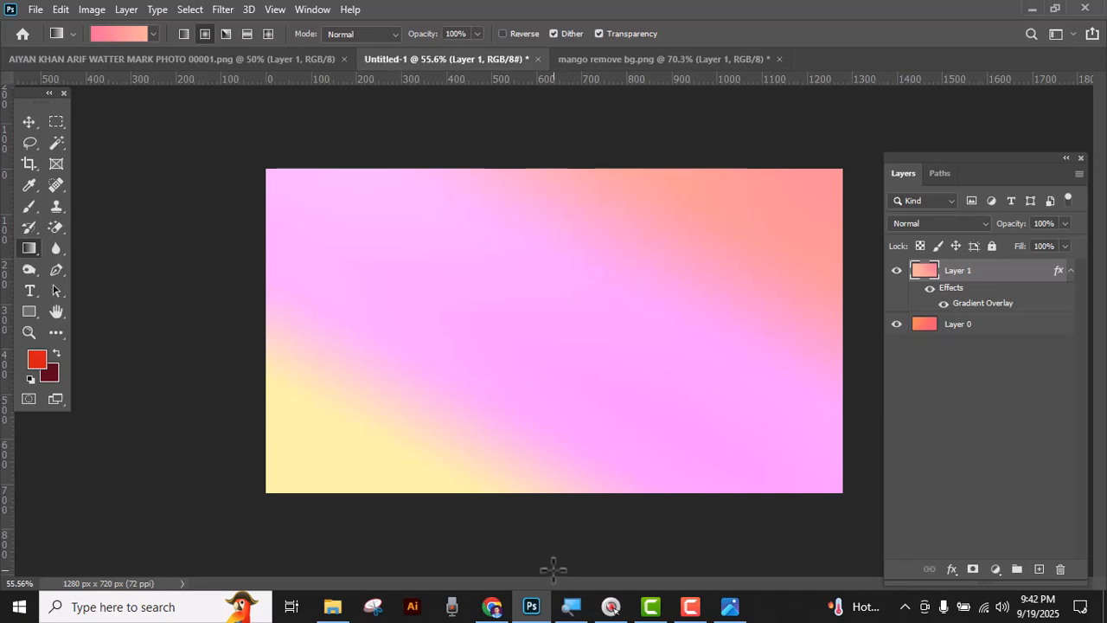
Switch to the Photos app to check the class topic list, and return to Photoshop
left_click(731, 606)
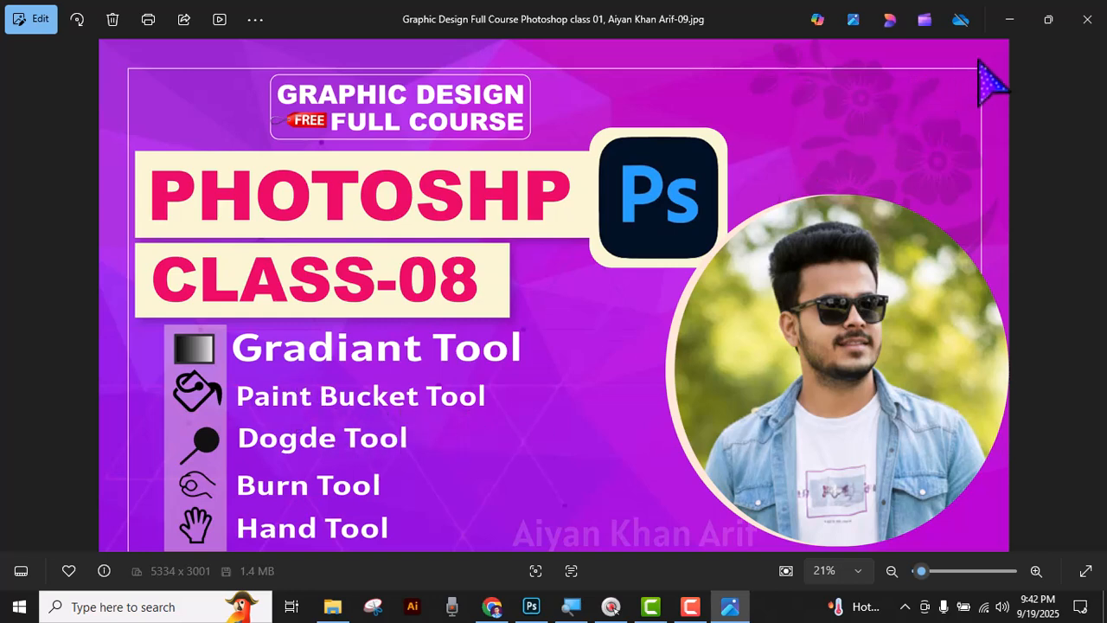
left_click(1010, 19)
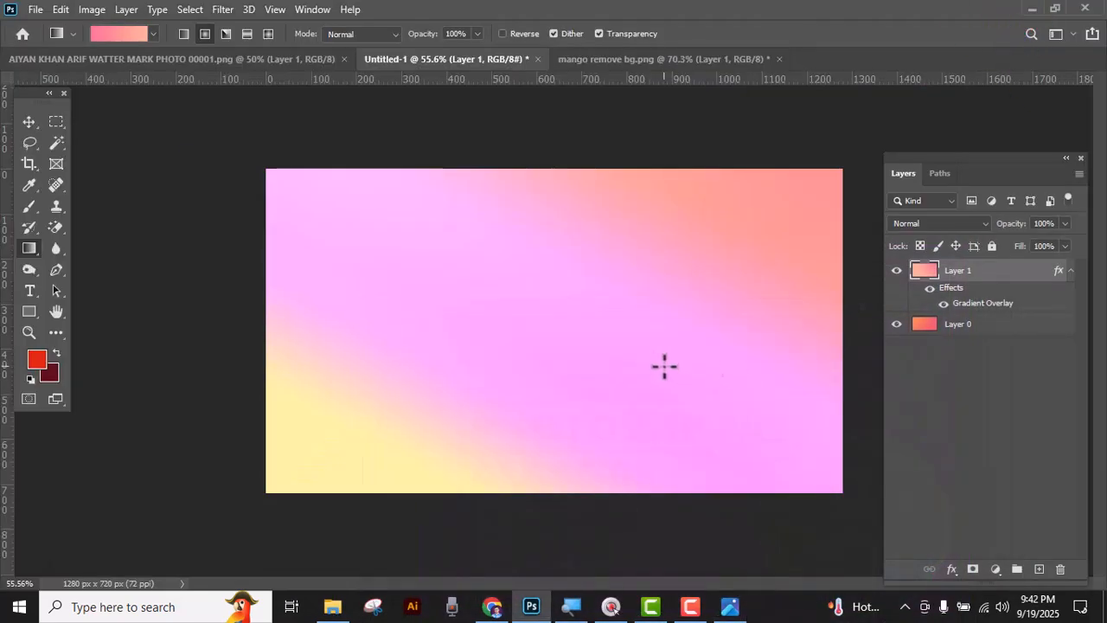
Fill the middle area of Layer 1 with the red foreground colour using the Paint Bucket Tool, and fill a new layer above it red
left_click(26, 227)
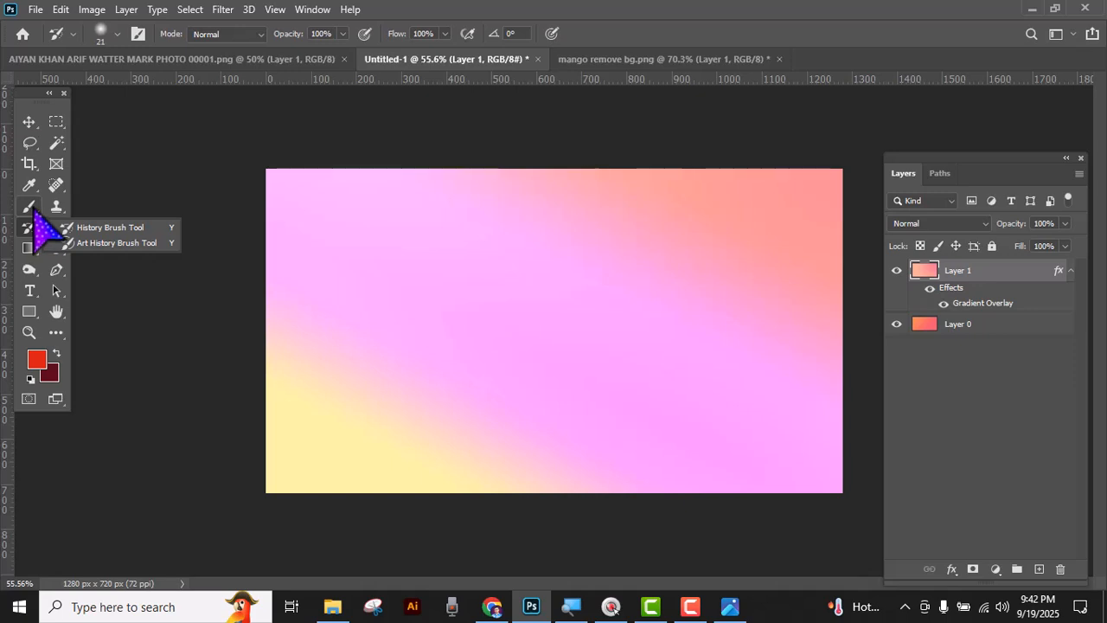
left_click(33, 253)
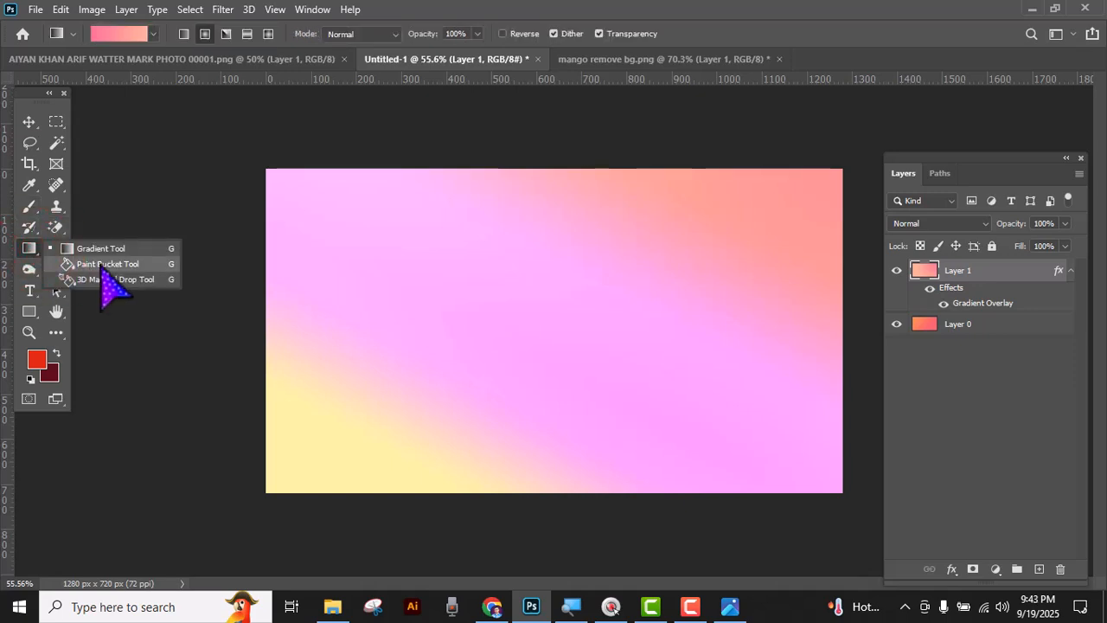
left_click(102, 266)
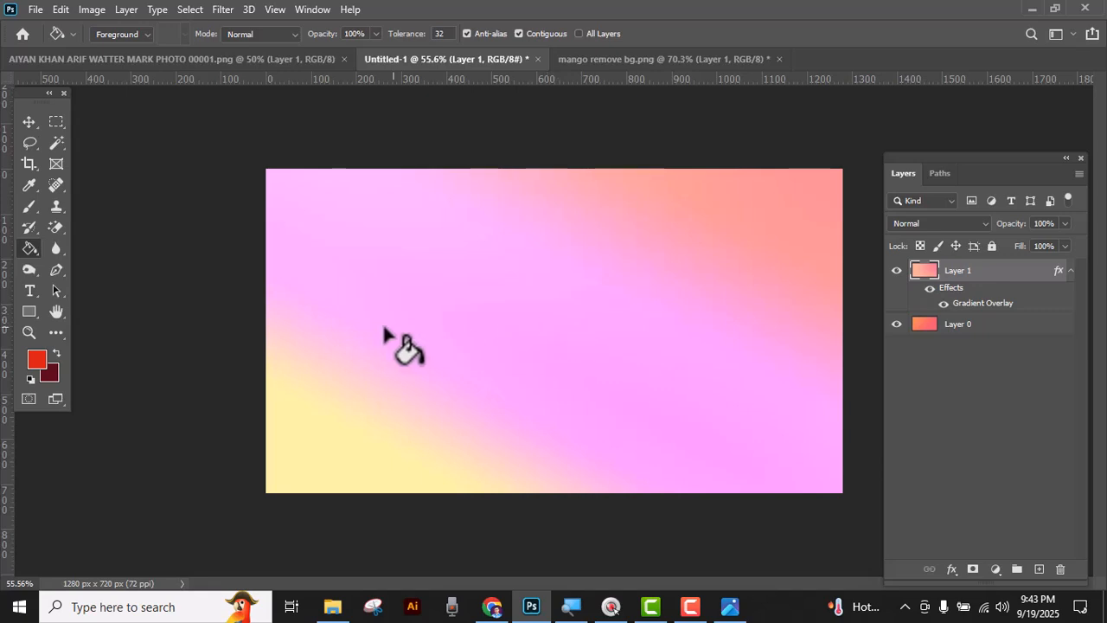
left_click(515, 329)
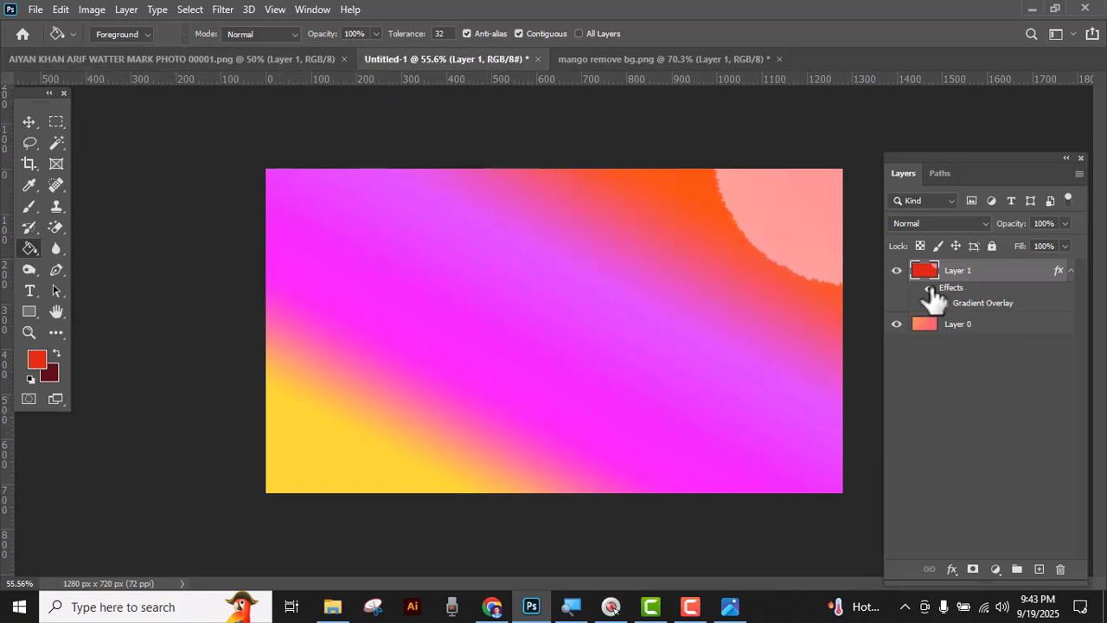
left_click(1038, 569)
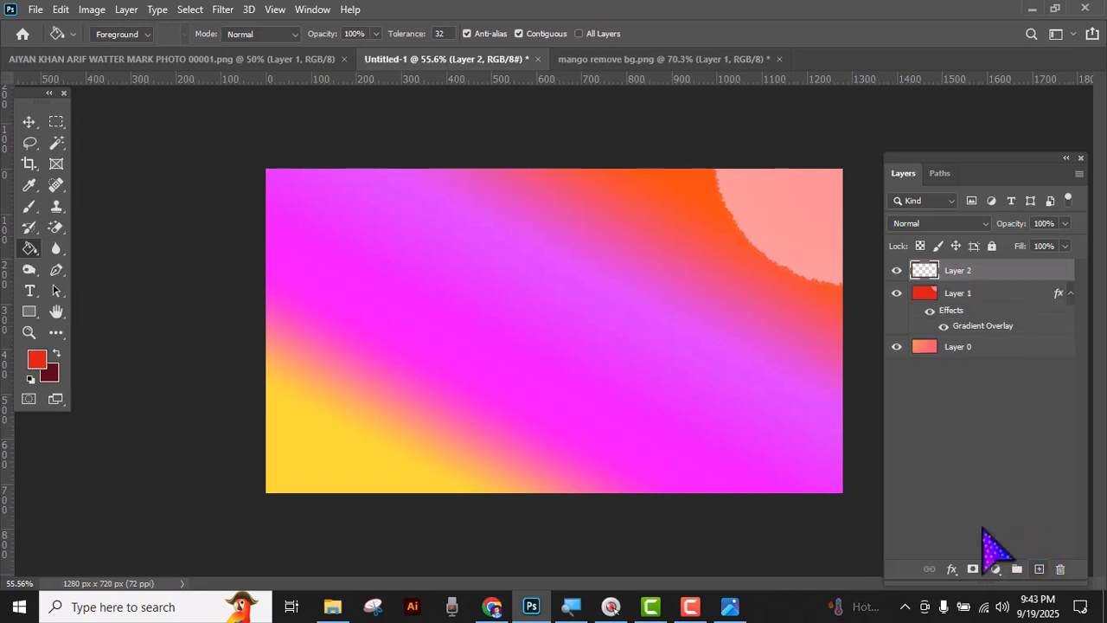
left_click(557, 323)
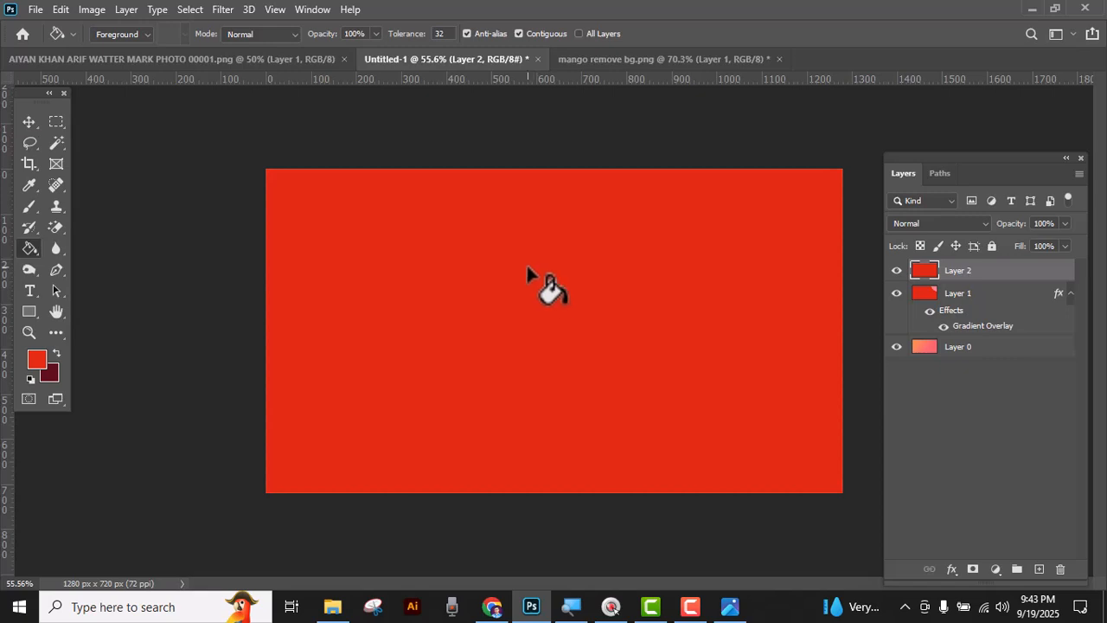
Fill a rectangular marquee selection near the canvas centre with blue 1134e4 on a new layer, and deselect it
left_click(57, 122)
left_click(130, 121)
left_click_drag(433, 267, 655, 431)
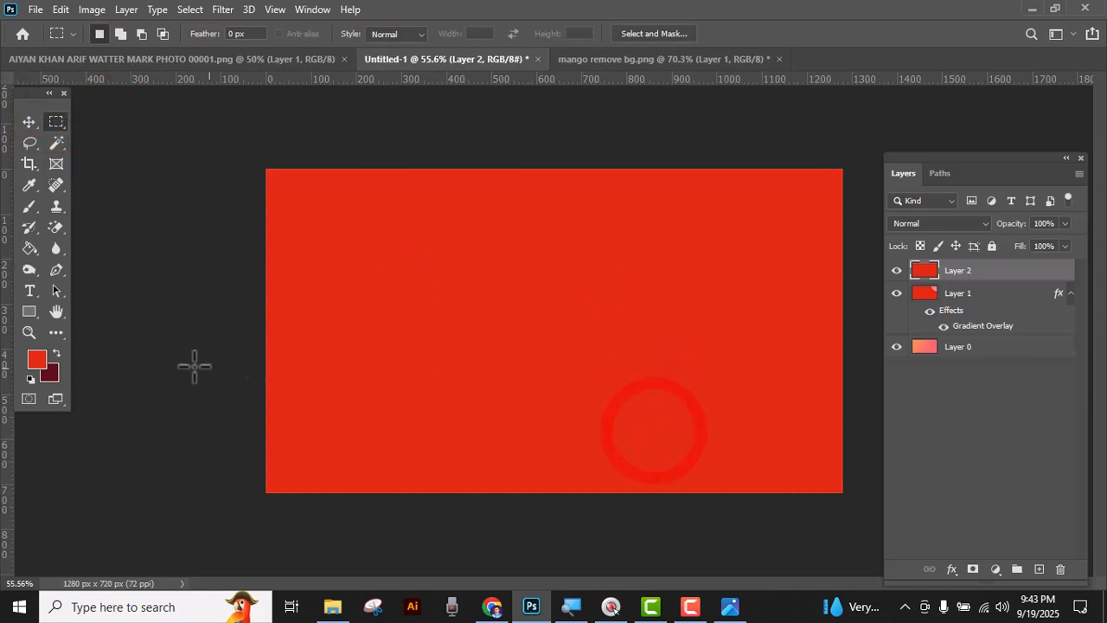
left_click(36, 359)
left_click(560, 293)
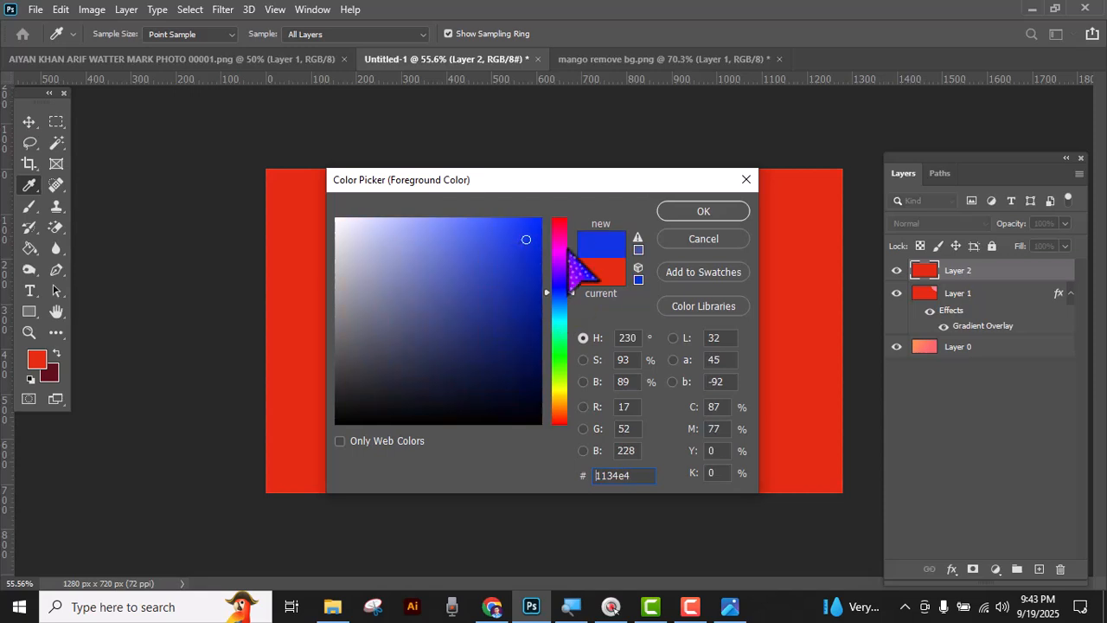
left_click(707, 213)
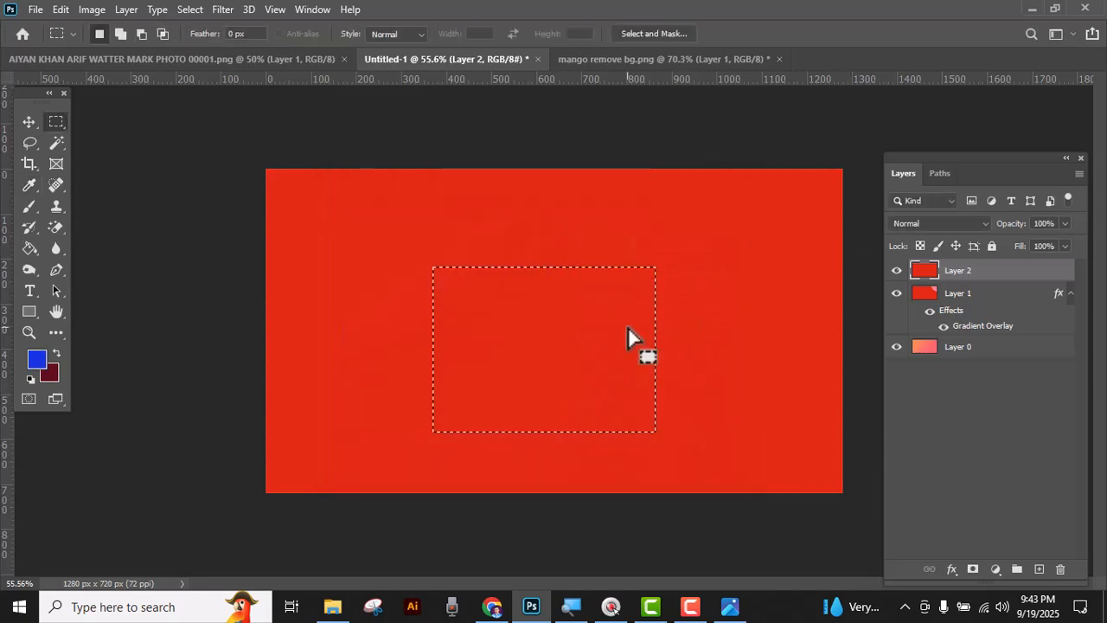
left_click(1038, 569)
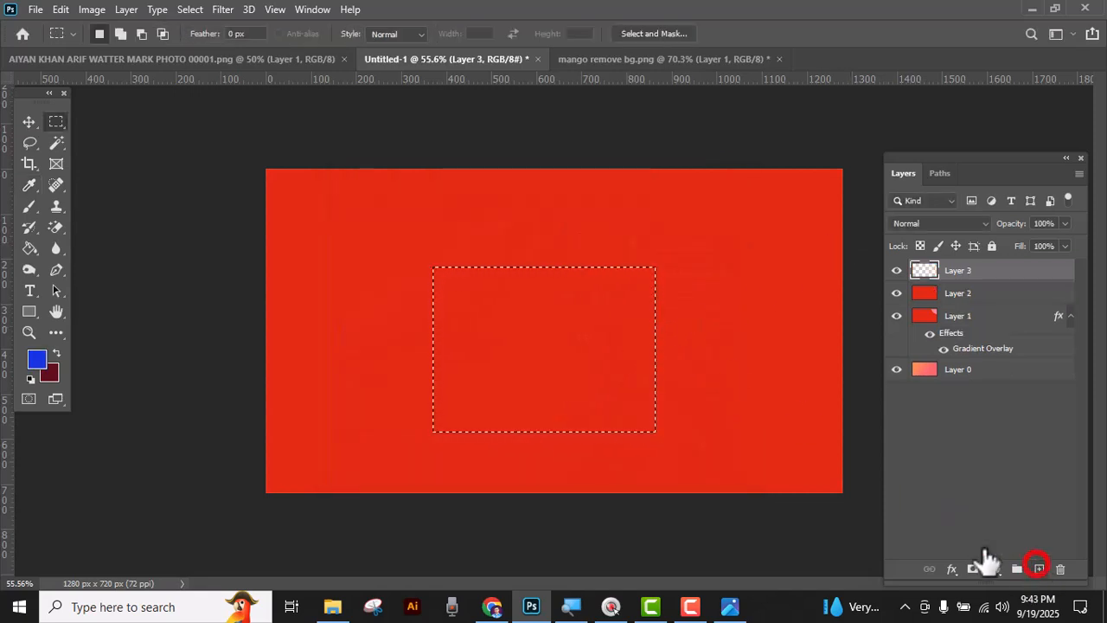
key("alt+BackSpace")
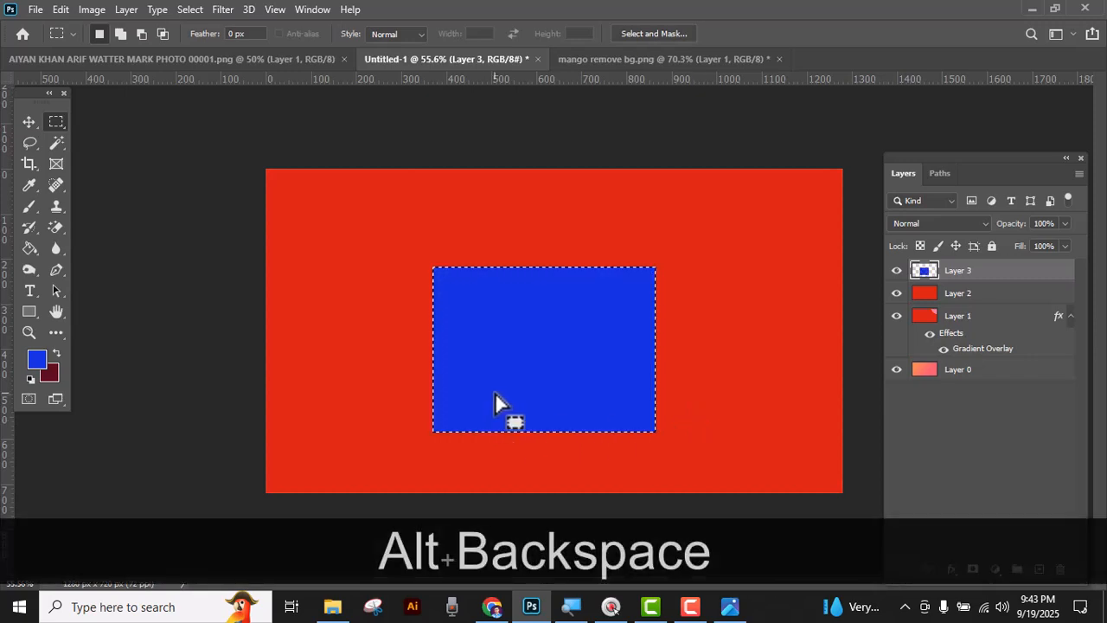
key("ctrl+d")
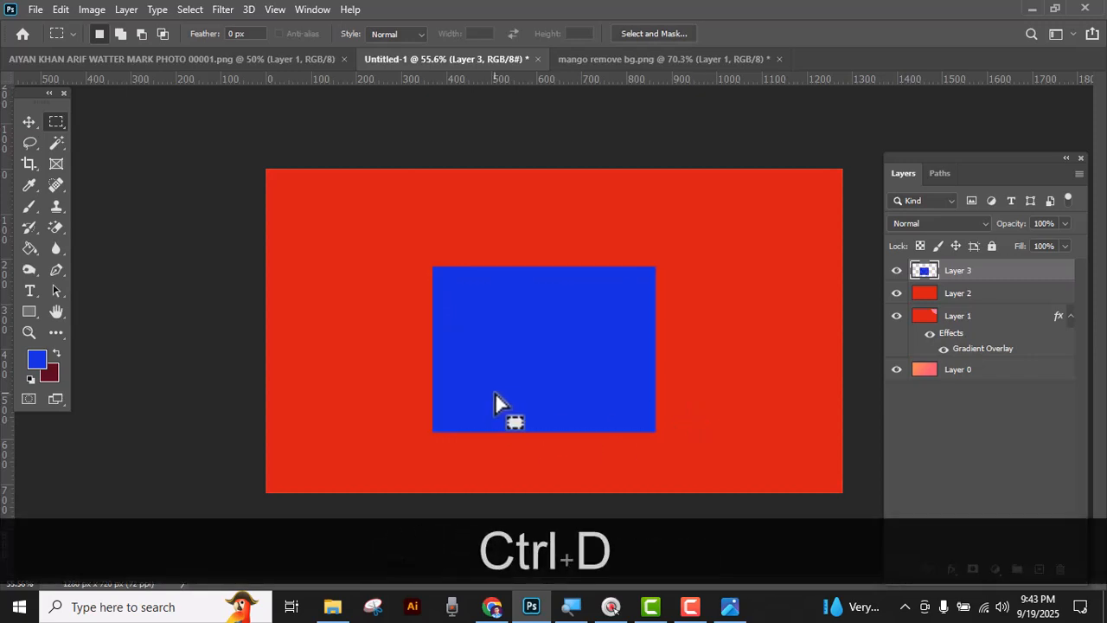
Set the foreground colour to orange and fill Layer 3's blue rectangle with it using the Paint Bucket Tool
left_click(28, 122)
left_click(290, 199)
left_click(321, 196)
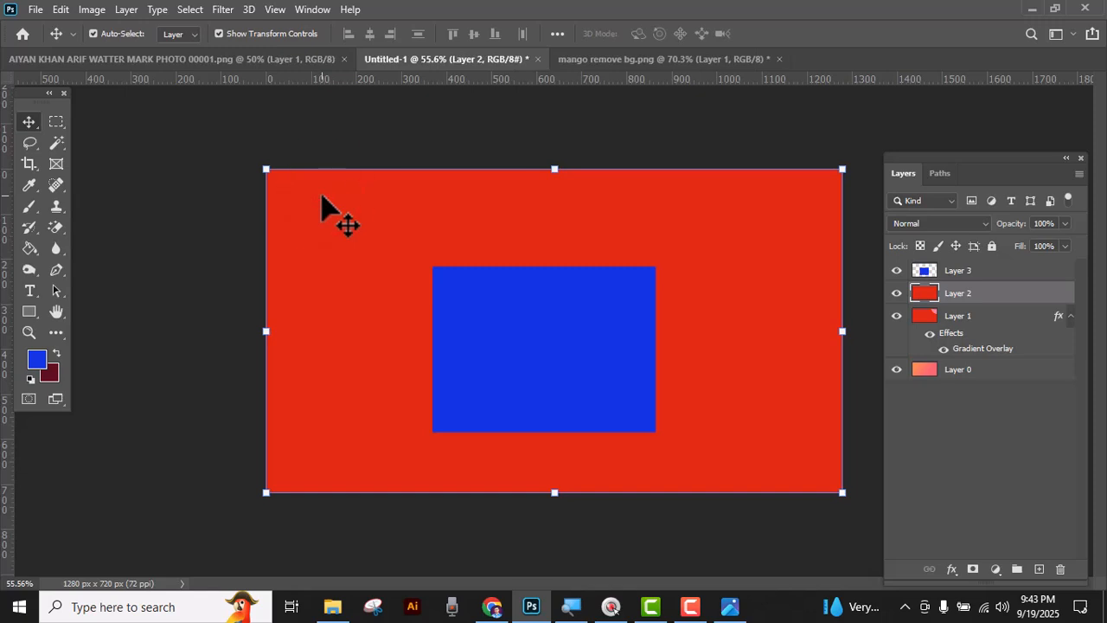
left_click(29, 249)
right_click(35, 248)
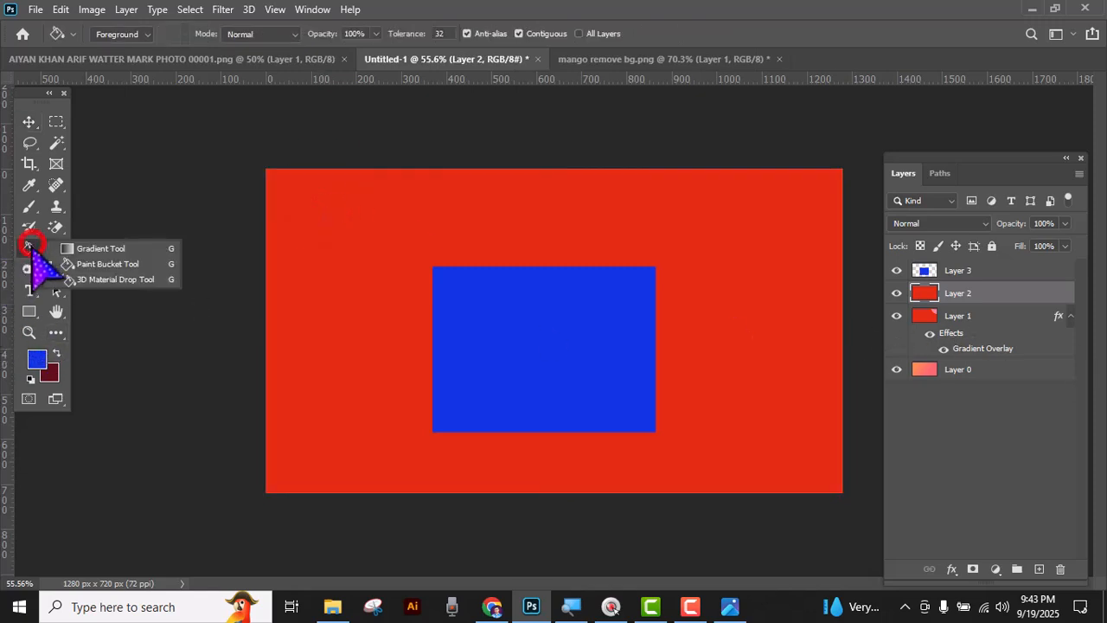
left_click(116, 263)
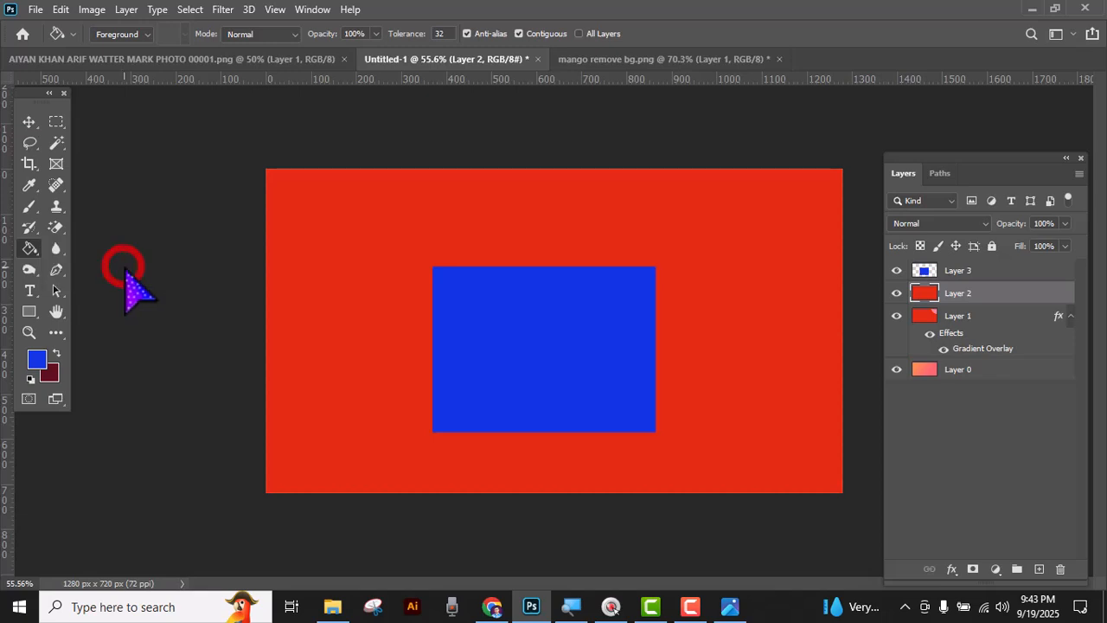
left_click(36, 358)
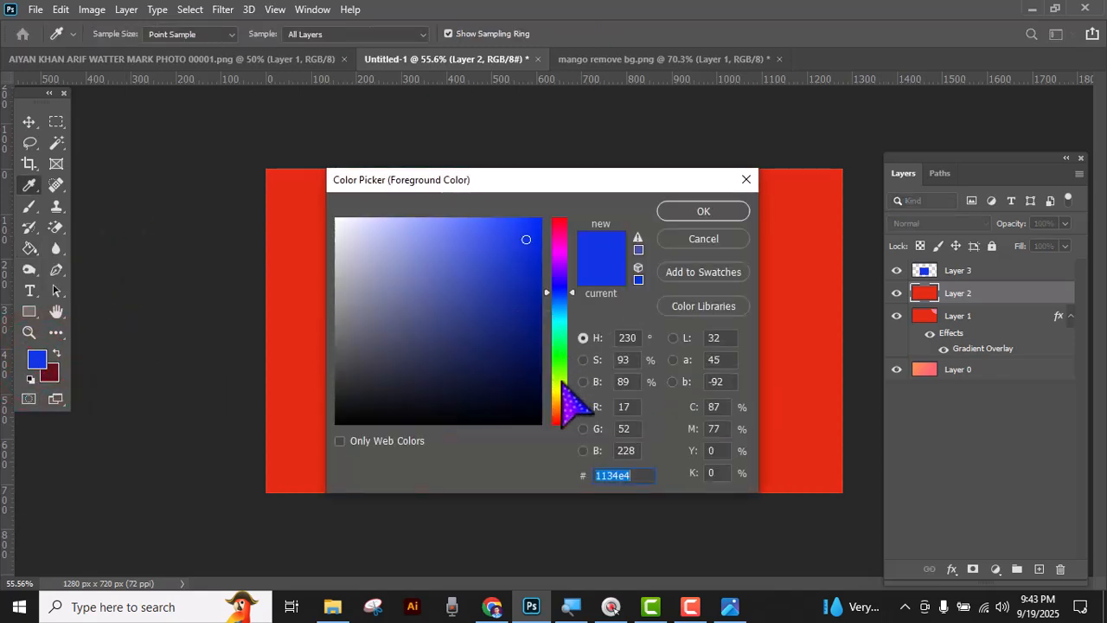
left_click(565, 401)
left_click_drag(524, 235, 565, 215)
left_click(688, 215)
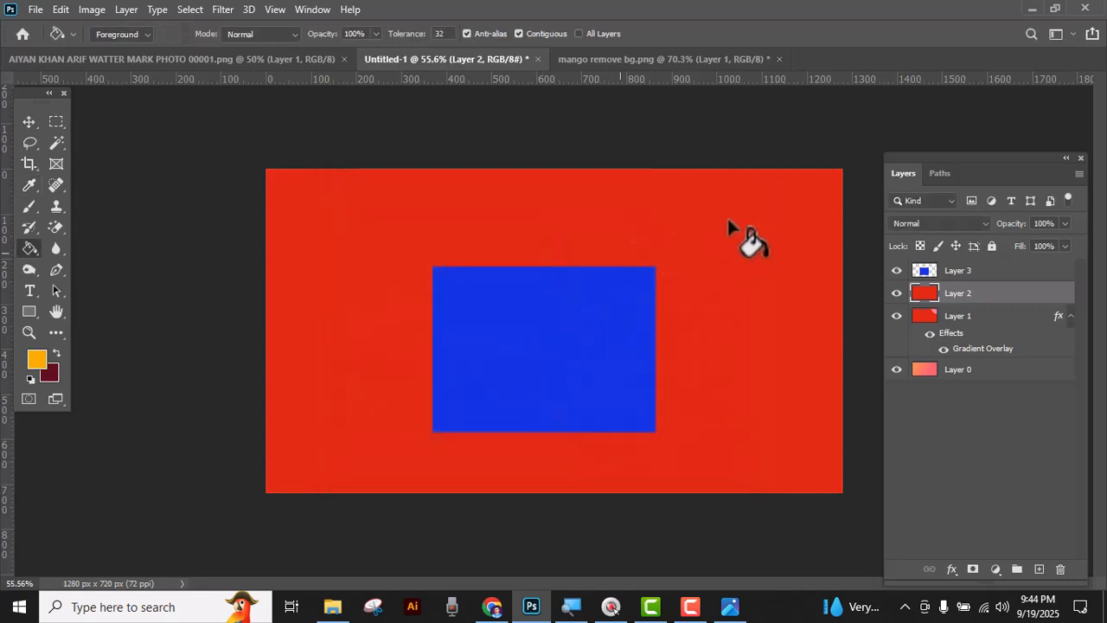
left_click(947, 271)
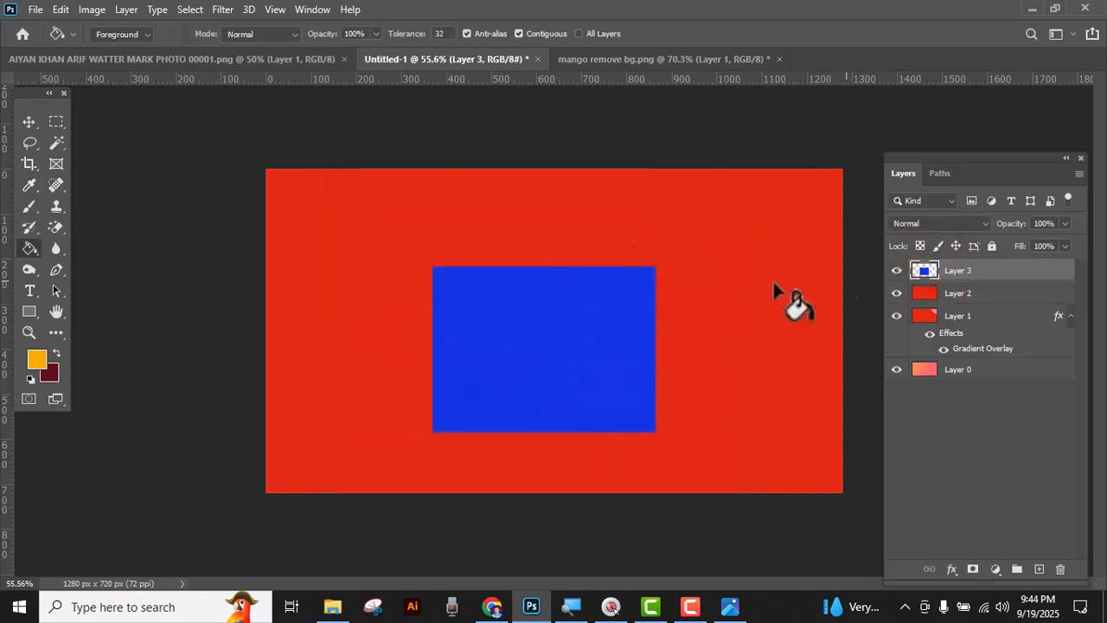
left_click(573, 300)
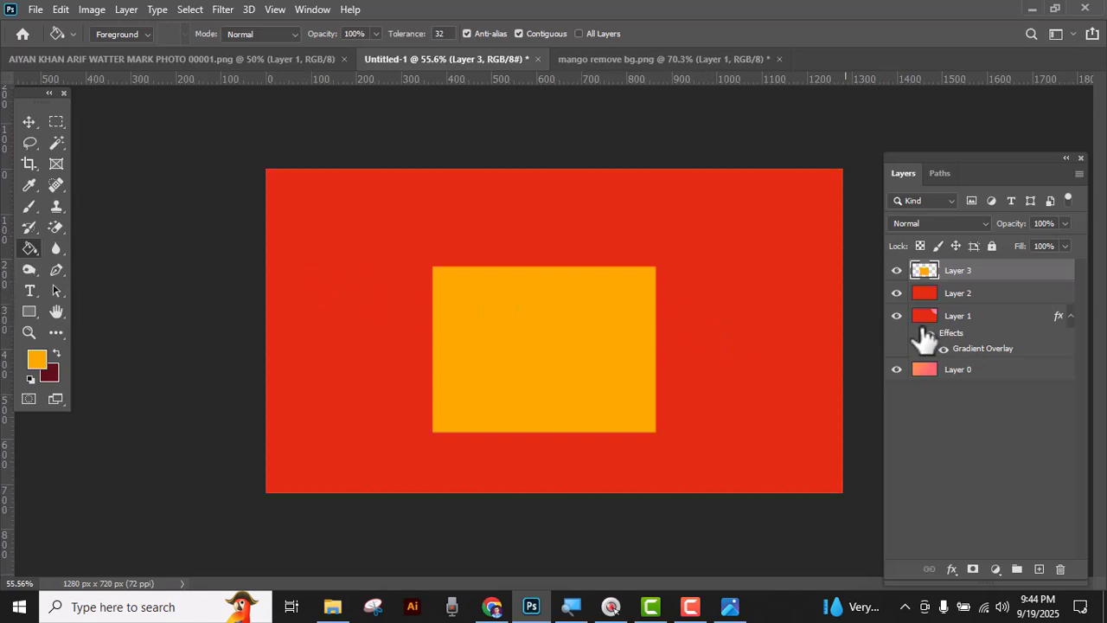
Fill Layer 2's red background with the orange foreground colour and deselect all layers
left_click(931, 295)
left_click(556, 224)
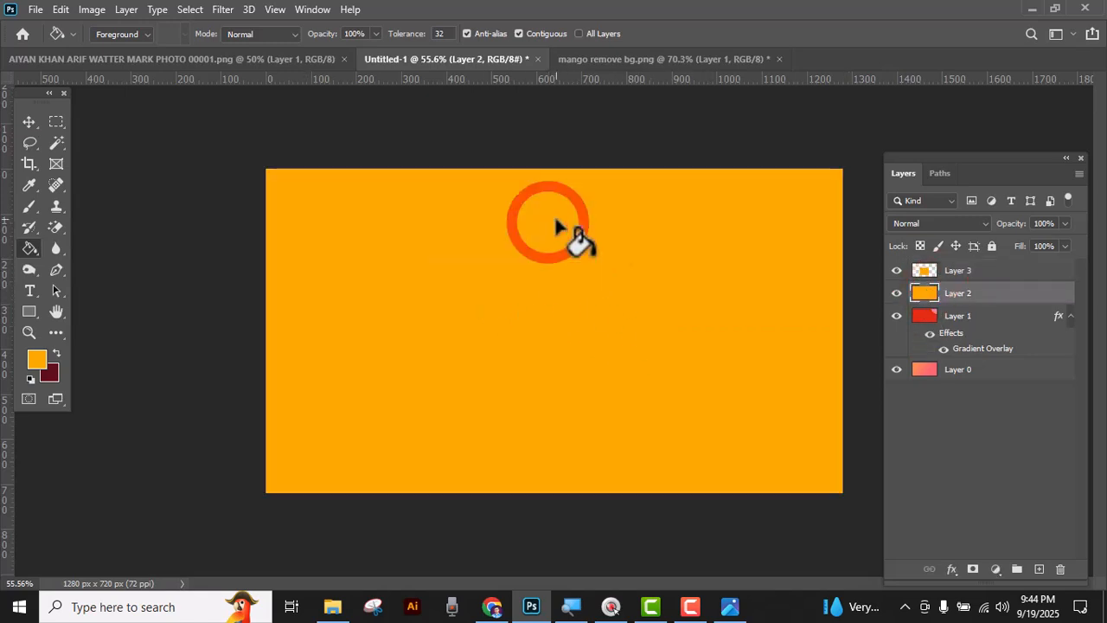
left_click(30, 121)
left_click(142, 316)
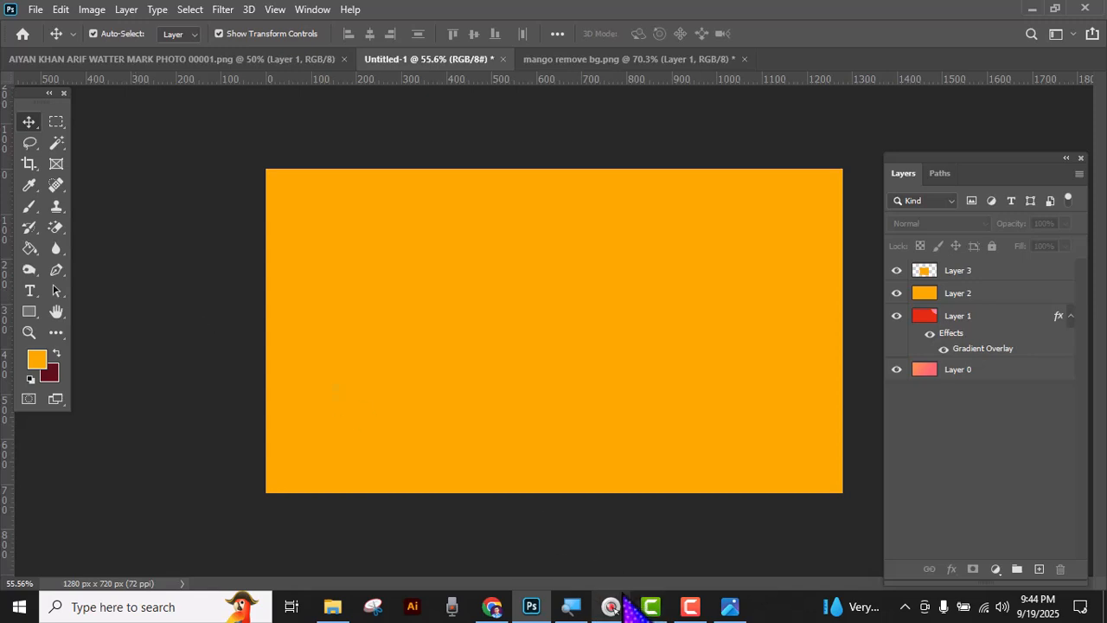
Switch to the Photos app to review the Class-08 tool list, and return to Photoshop
mouse_move(621, 601)
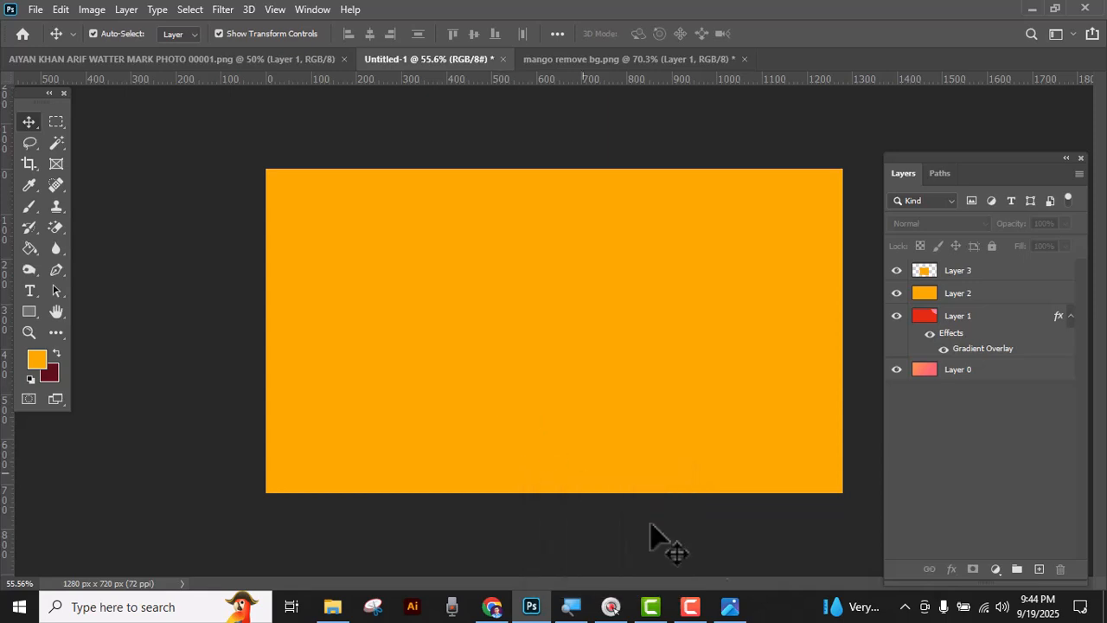
left_click(730, 606)
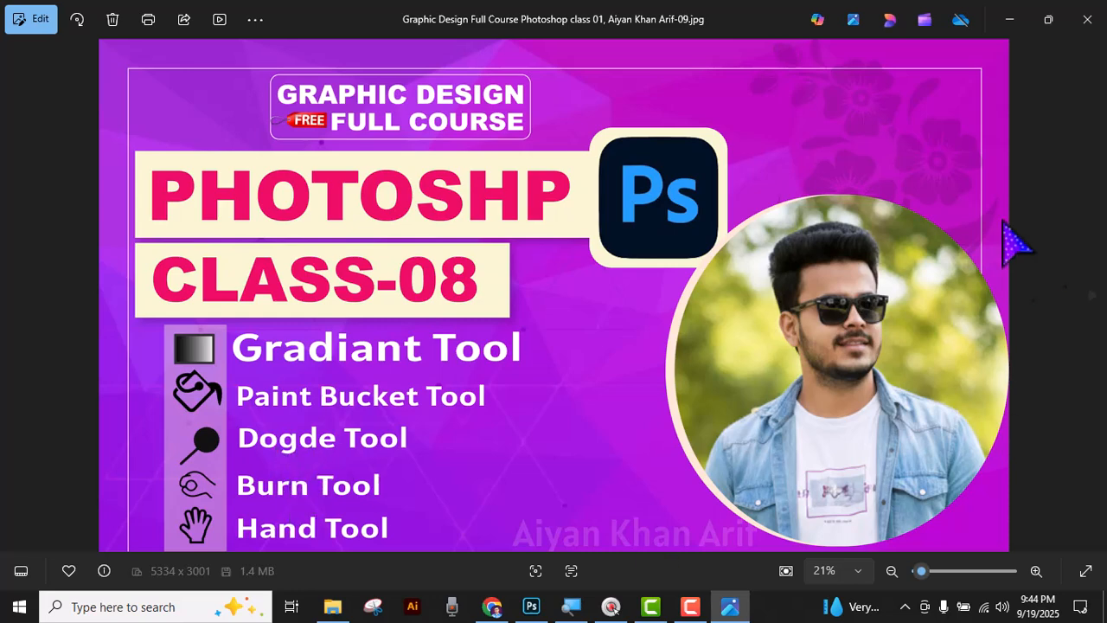
left_click(531, 606)
Close the edited mango document without saving, and reopen mango remove bg.png from the Photoshop Practice Images folder
left_click(745, 58)
left_click(547, 236)
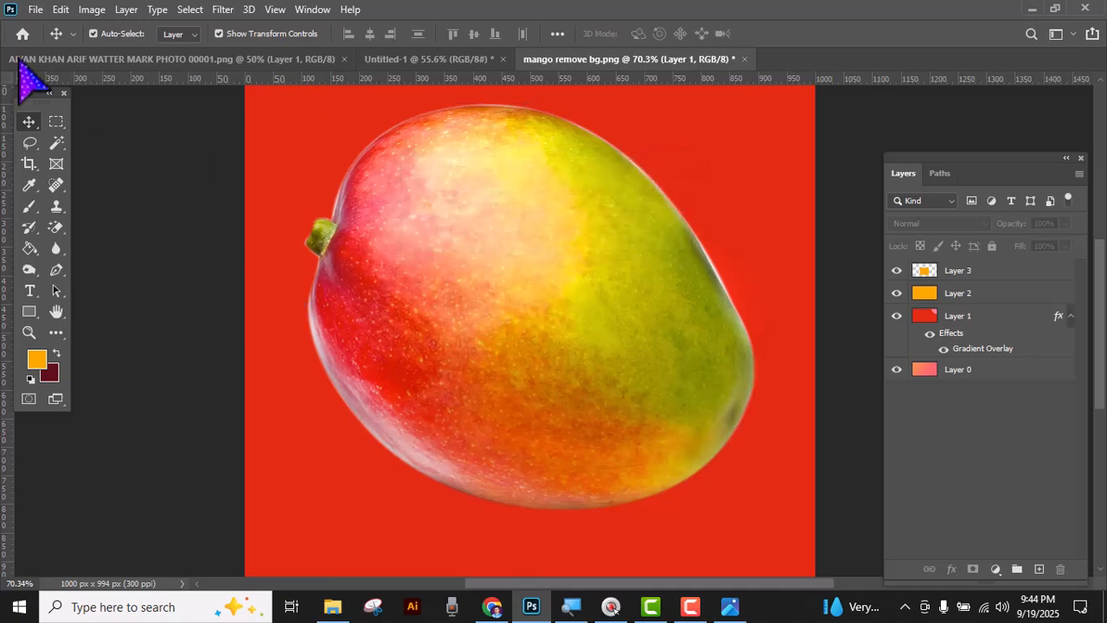
left_click(35, 10)
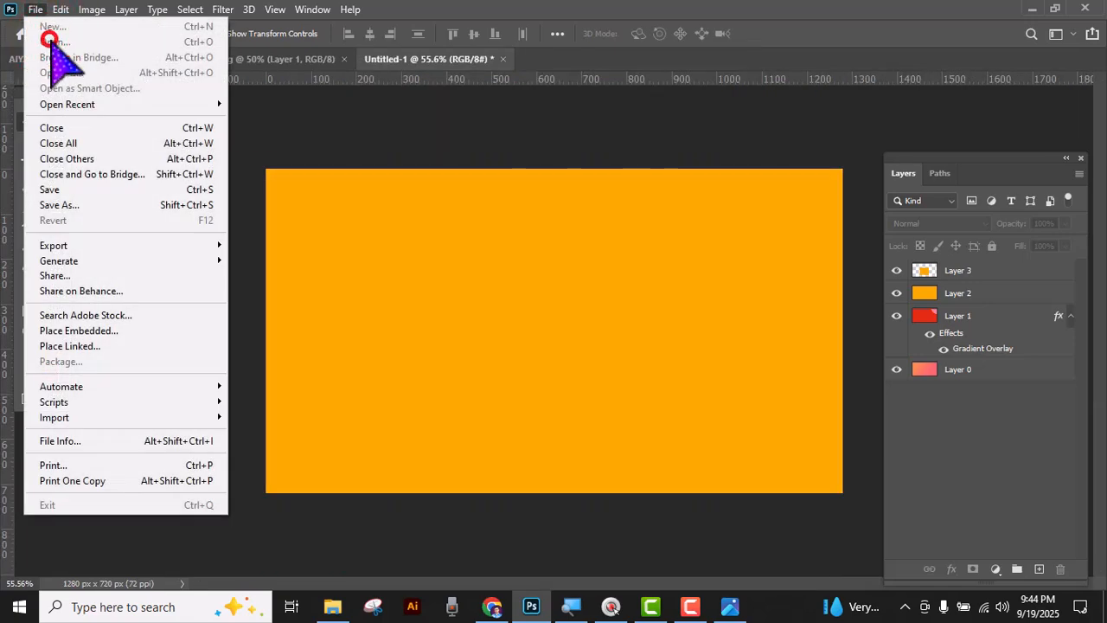
key("l")
left_click(52, 48)
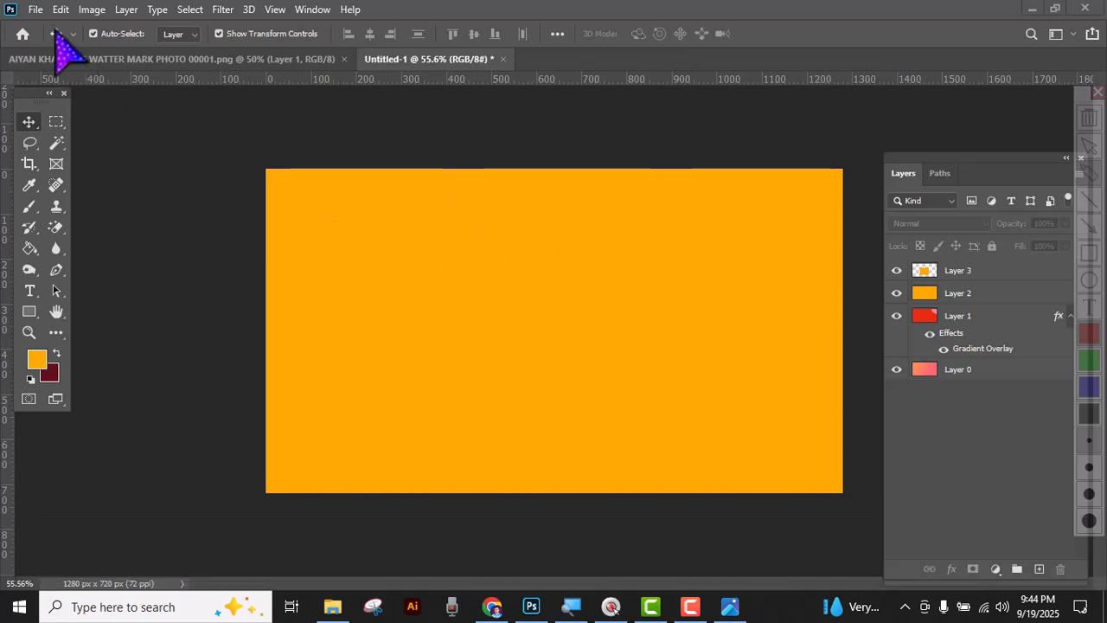
left_click(37, 11)
left_click(393, 175)
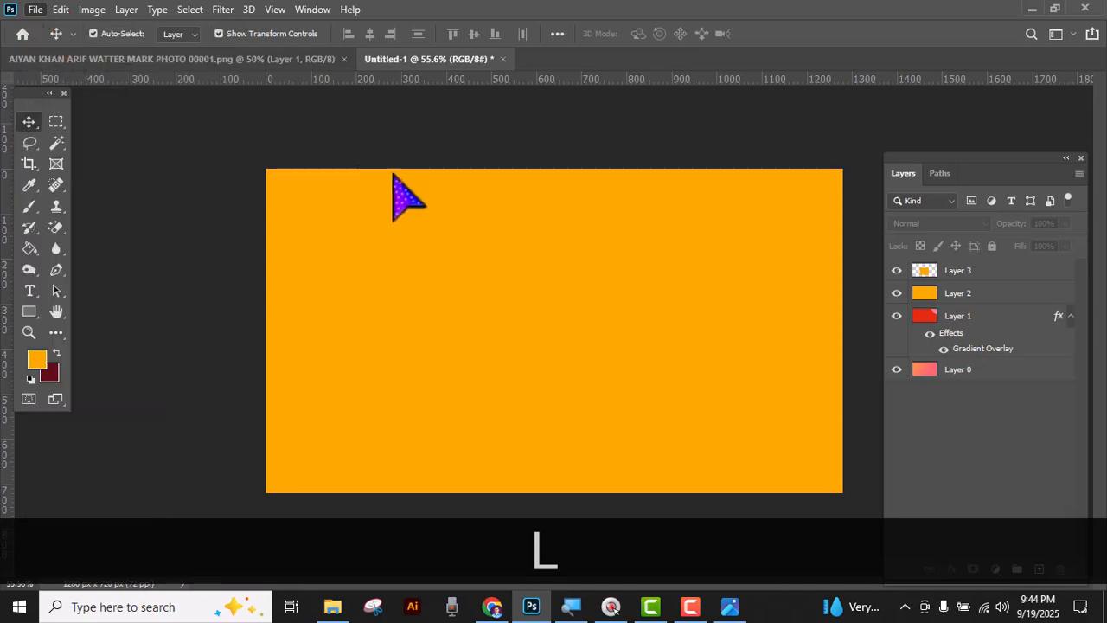
scroll(489, 274, "down", 2)
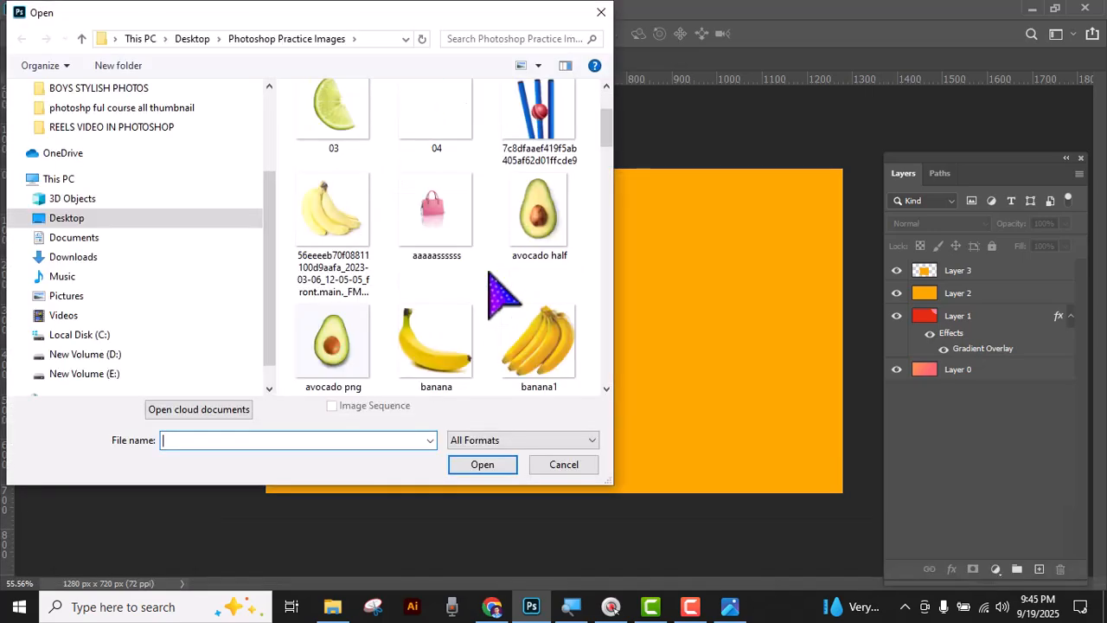
scroll(489, 275, "down", 10)
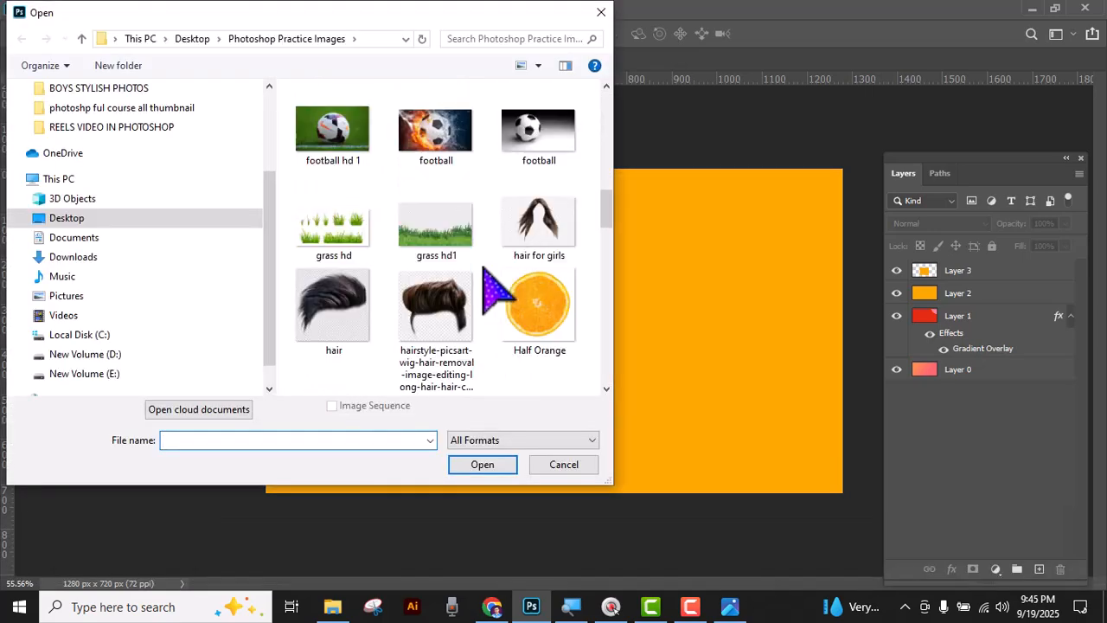
scroll(497, 294, "down", 10)
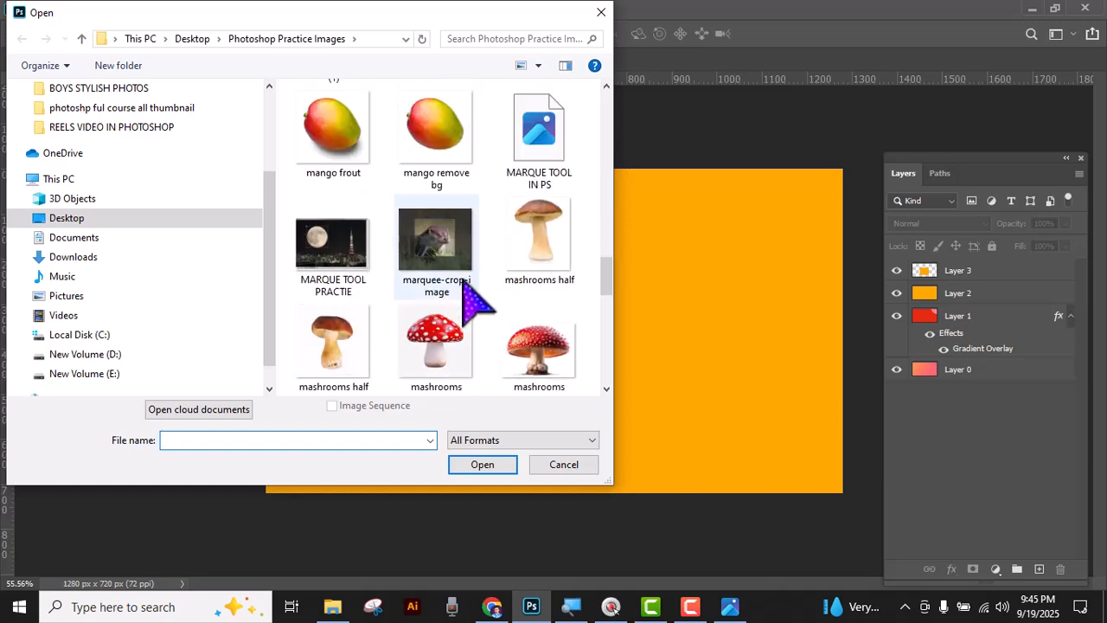
left_click(428, 155)
left_click(482, 464)
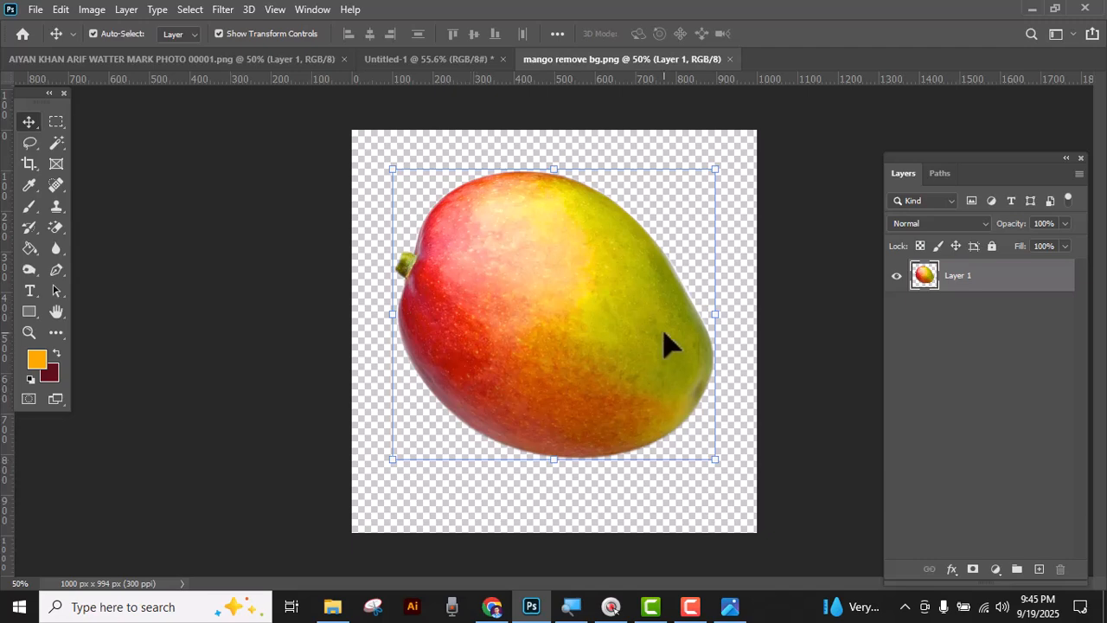
Choose the Dodge Tool, enlarge its soft brush to 131 px, and check the size and hardness in the brush settings
scroll(664, 333, "up", 1)
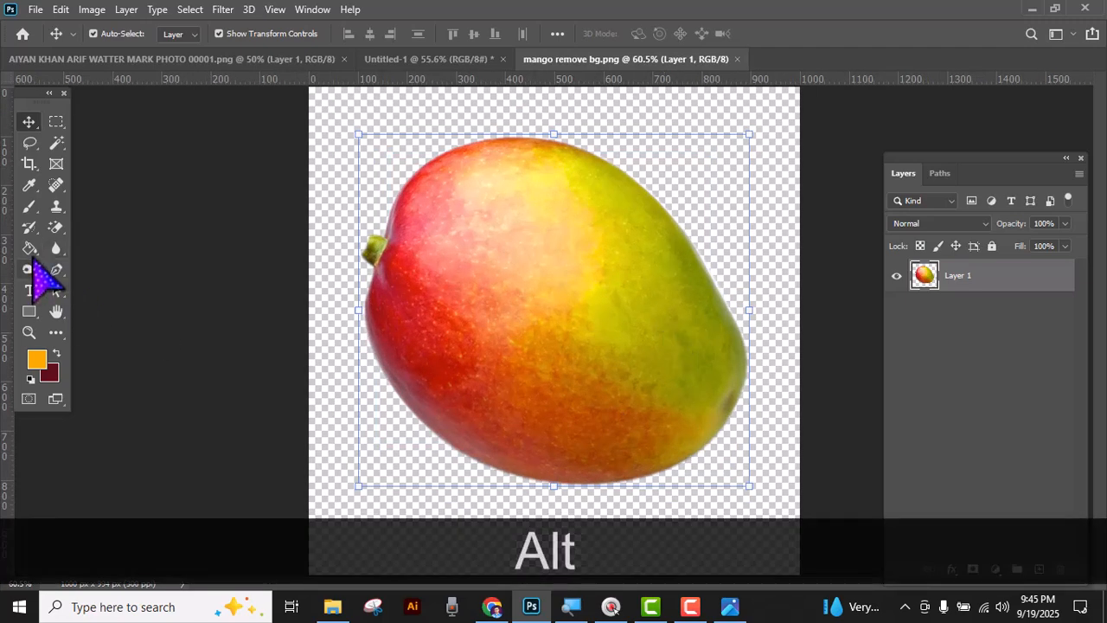
left_click(28, 268)
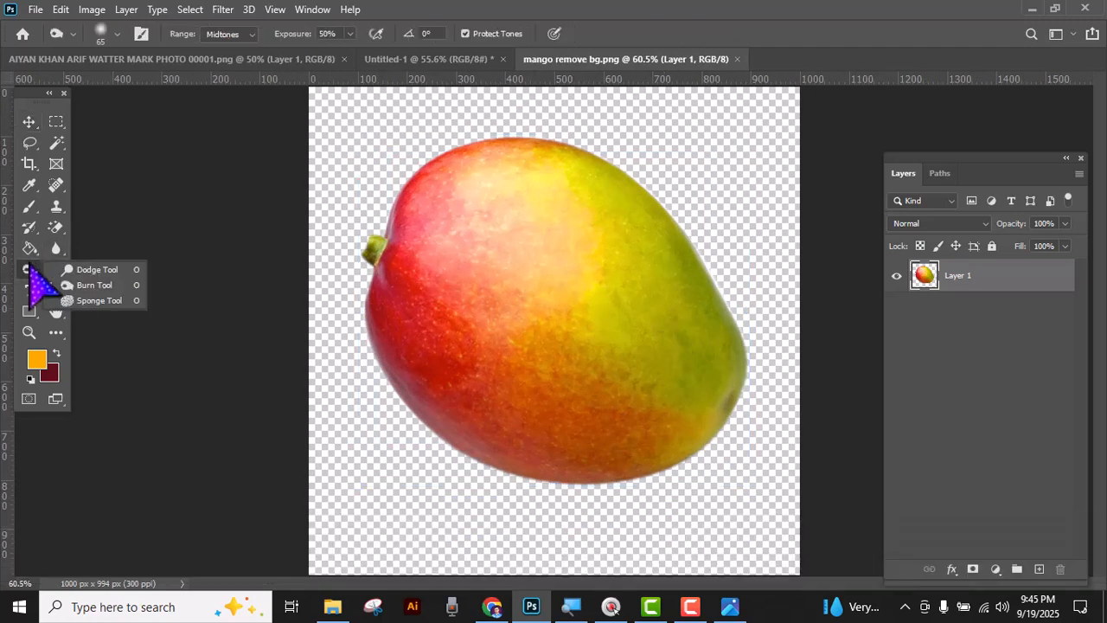
left_click(96, 269)
scroll(488, 472, "up", 3)
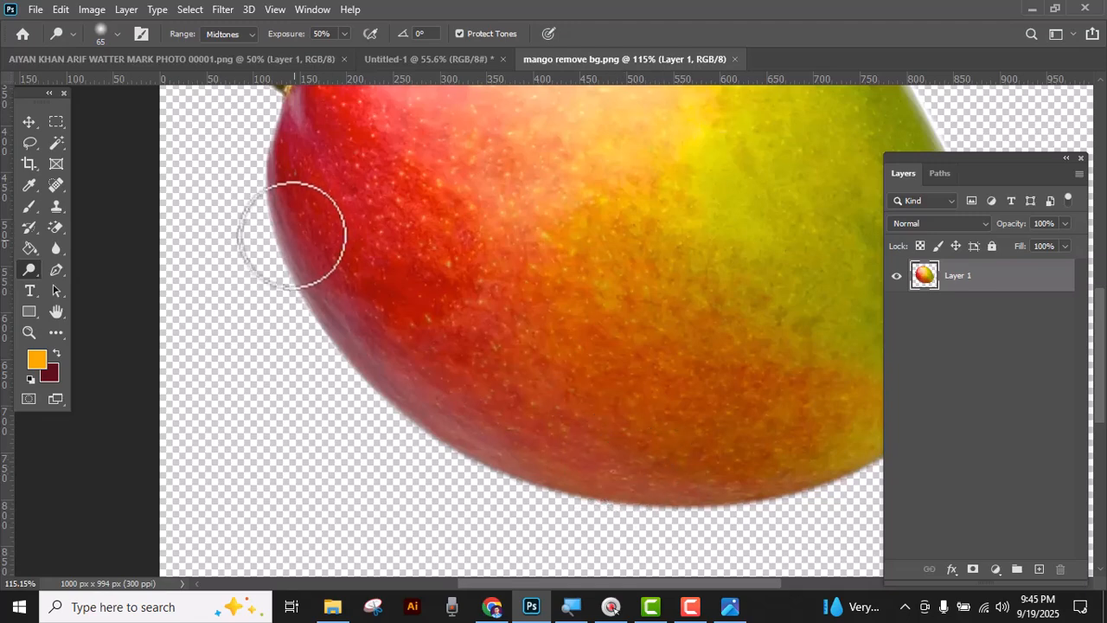
scroll(390, 285, "down", 3)
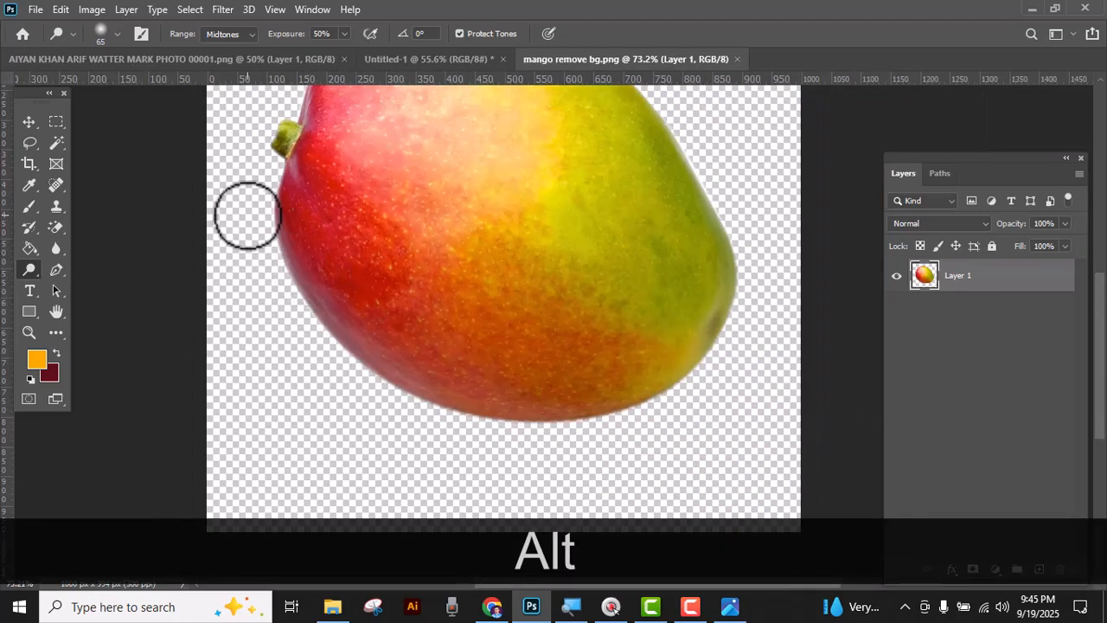
left_click_drag(308, 217, 330, 218)
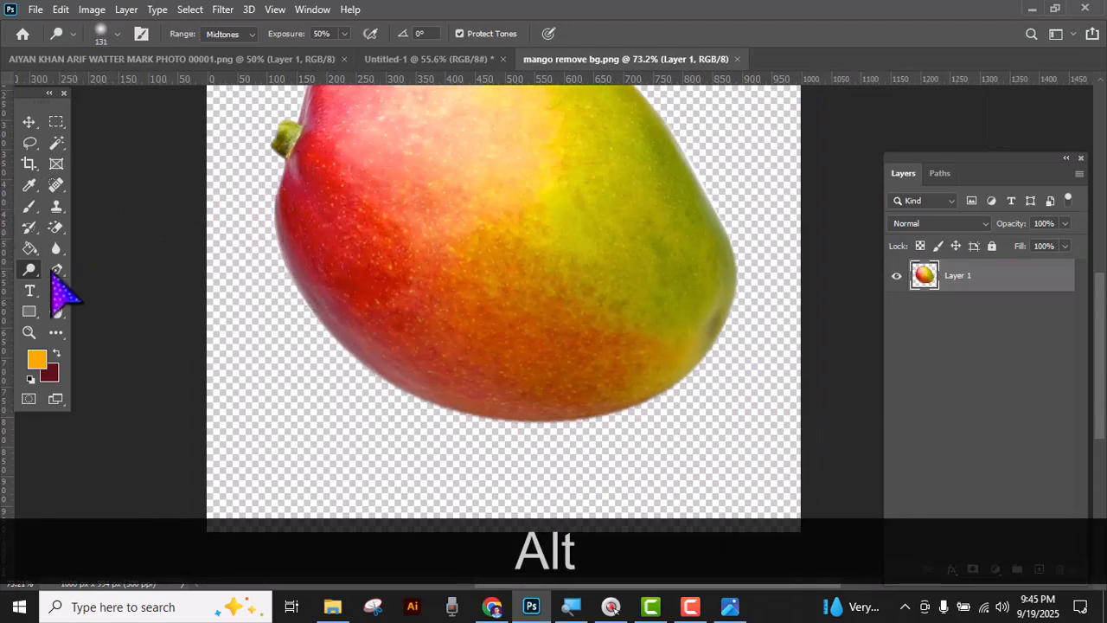
right_click(34, 270)
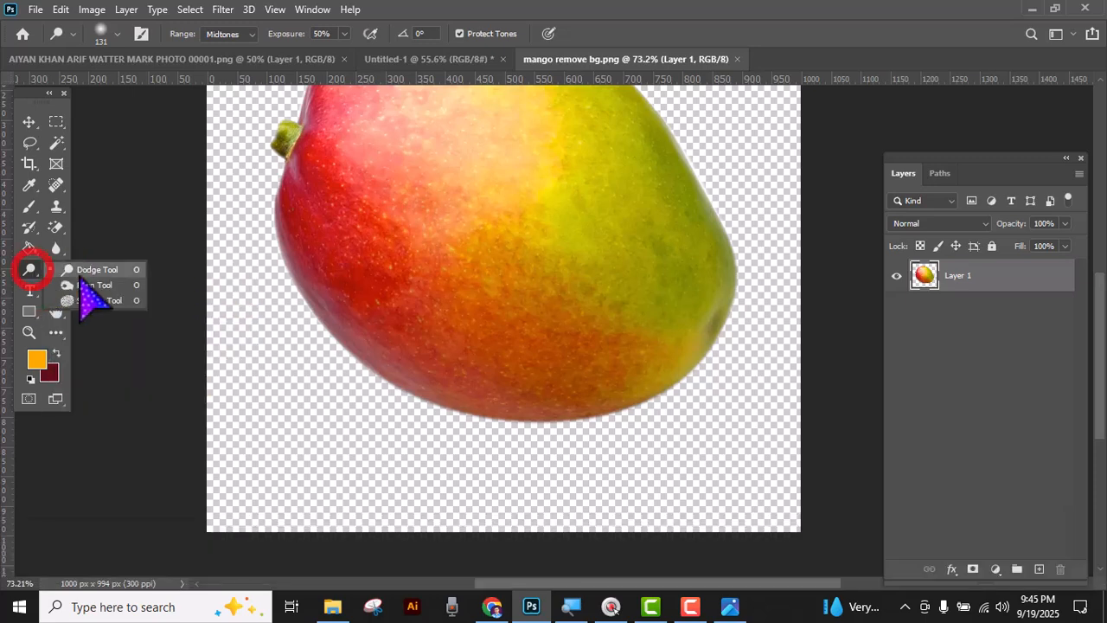
left_click(87, 271)
left_click(118, 34)
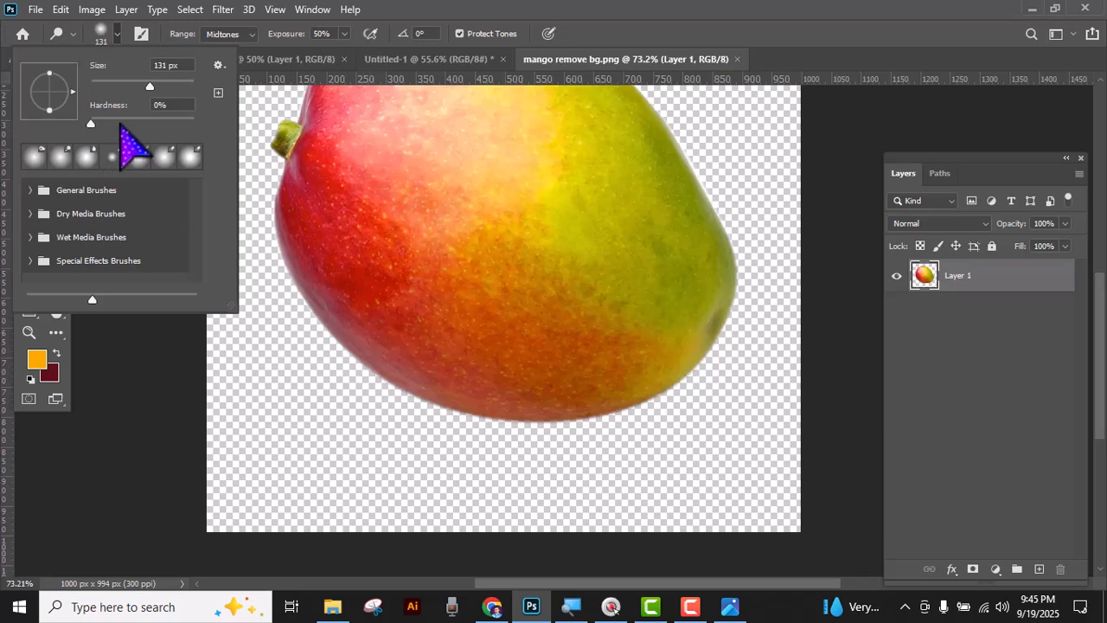
Lighten the mango's lower-left and bottom edge with repeated Dodge Tool strokes at Midtones range and 50% exposure
mouse_move(353, 344)
left_mouse_down()
mouse_move(286, 232)
mouse_move(446, 378)
mouse_move(456, 367)
mouse_move(258, 218)
mouse_move(442, 322)
mouse_move(694, 383)
mouse_move(502, 368)
mouse_move(541, 388)
mouse_move(659, 408)
left_mouse_up()
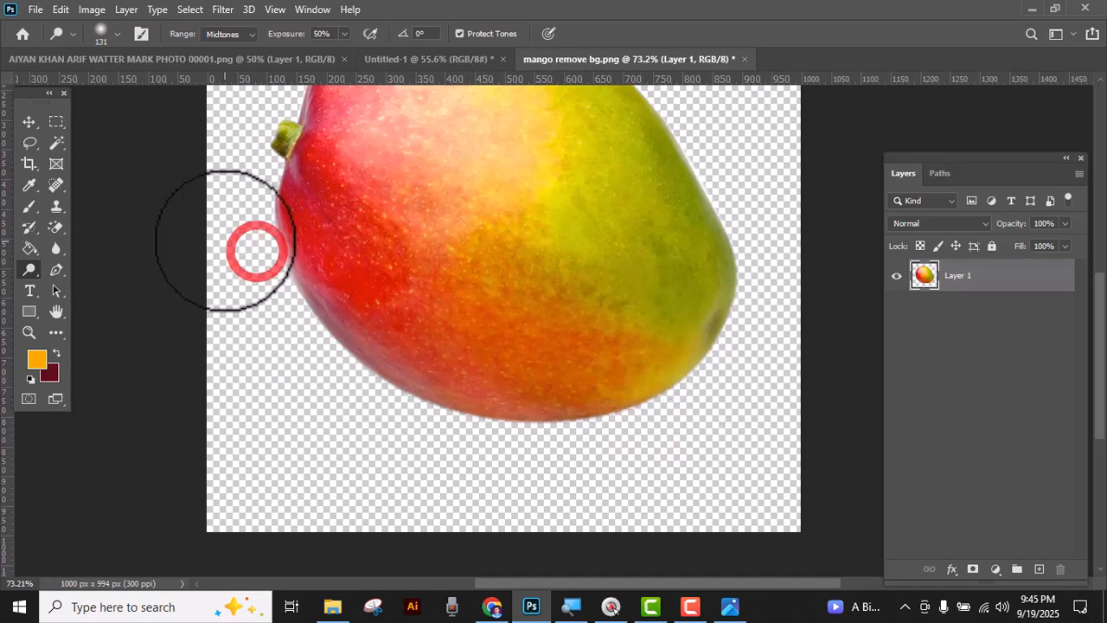
left_click_drag(265, 211, 398, 364)
left_click_drag(299, 257, 461, 431)
left_click_drag(320, 296, 638, 441)
left_click_drag(329, 352, 580, 443)
left_click_drag(357, 325, 687, 462)
left_click_drag(226, 176, 638, 418)
left_click_drag(274, 226, 598, 401)
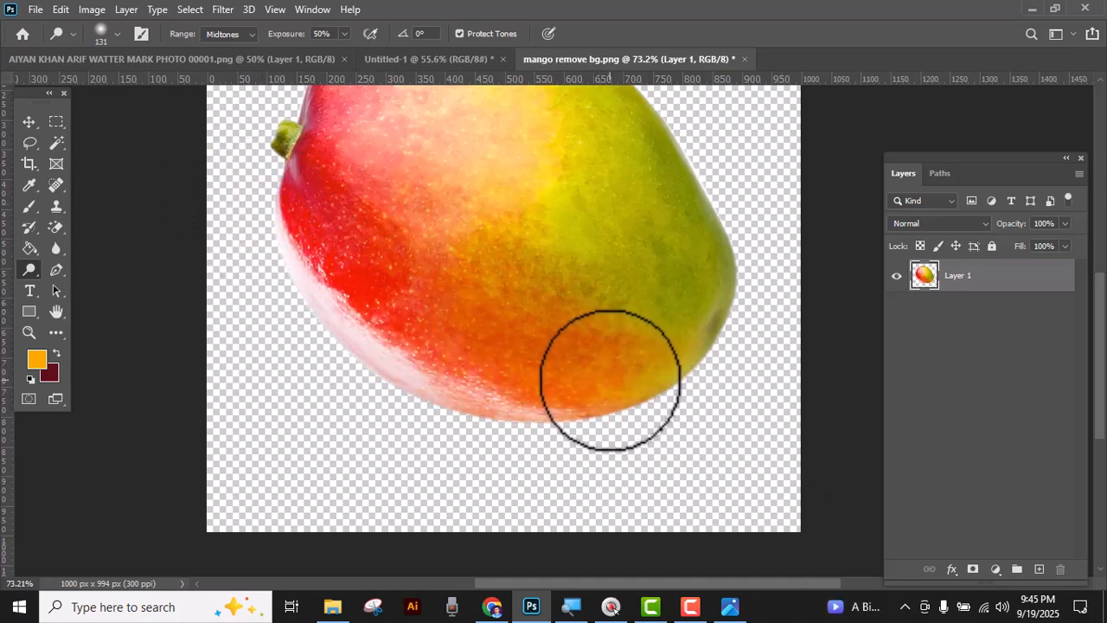
Undo the last seven Dodge strokes on the mango's lower edge
key("ctrl+z")
key("ctrl+z")
key("ctrl+z")
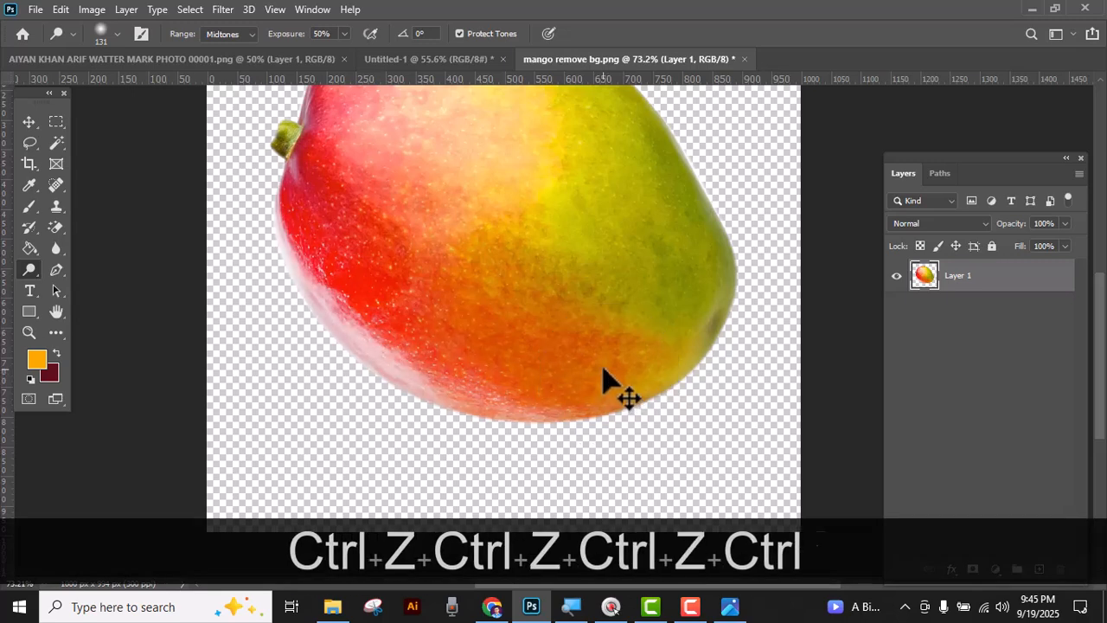
key("ctrl+z")
key("ctrl+z")
key("ctrl+z")
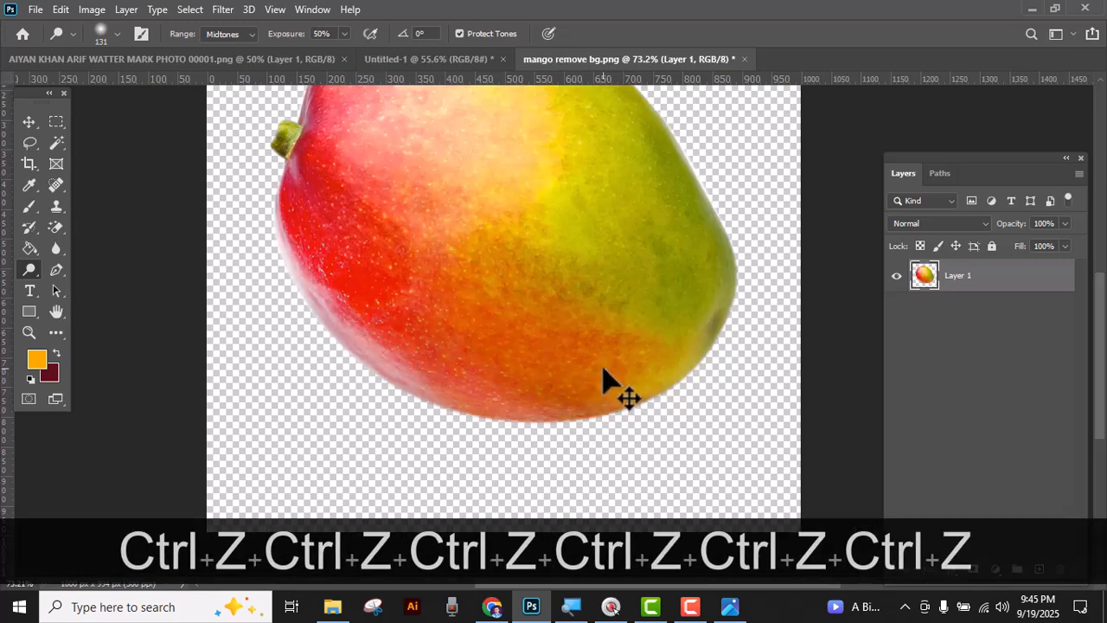
key("ctrl+z")
Lighten the mango's green right edge with the Dodge Tool, from its upper side down to the lower tip
scroll(604, 404, "down", 1)
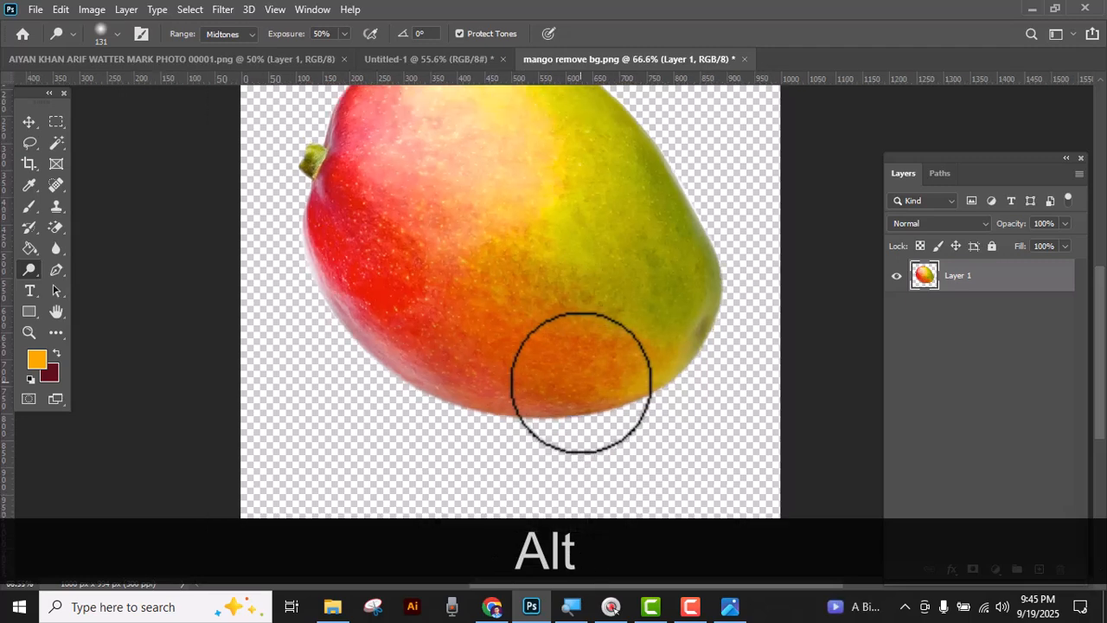
scroll(550, 292, "up", 3)
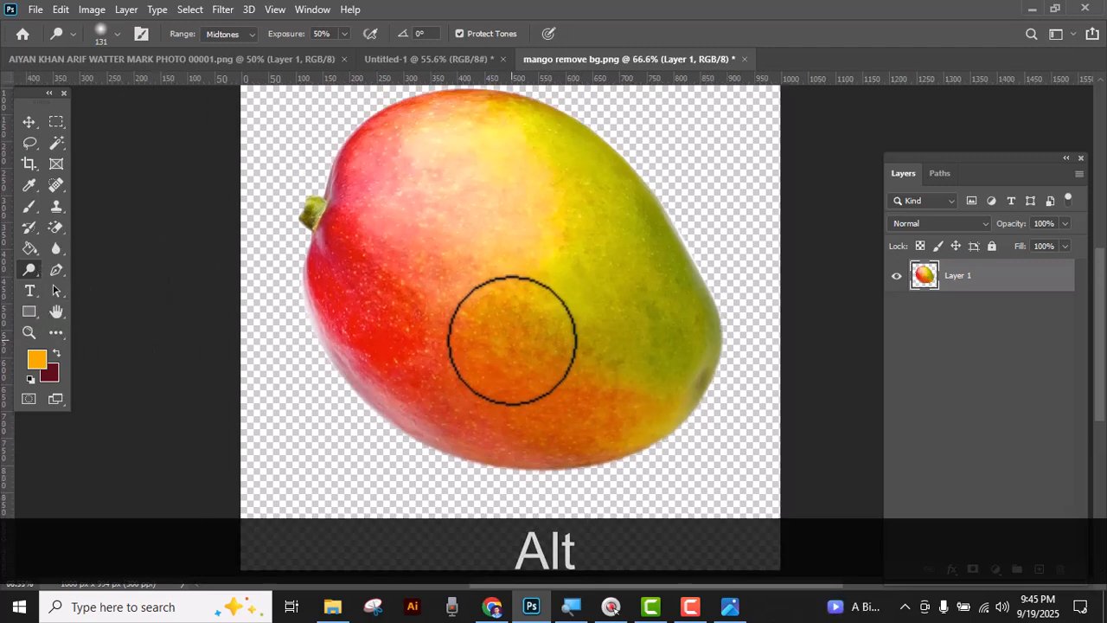
mouse_move(532, 148)
left_mouse_down()
mouse_move(606, 205)
mouse_move(790, 421)
left_mouse_up()
left_click_drag(719, 421, 706, 445)
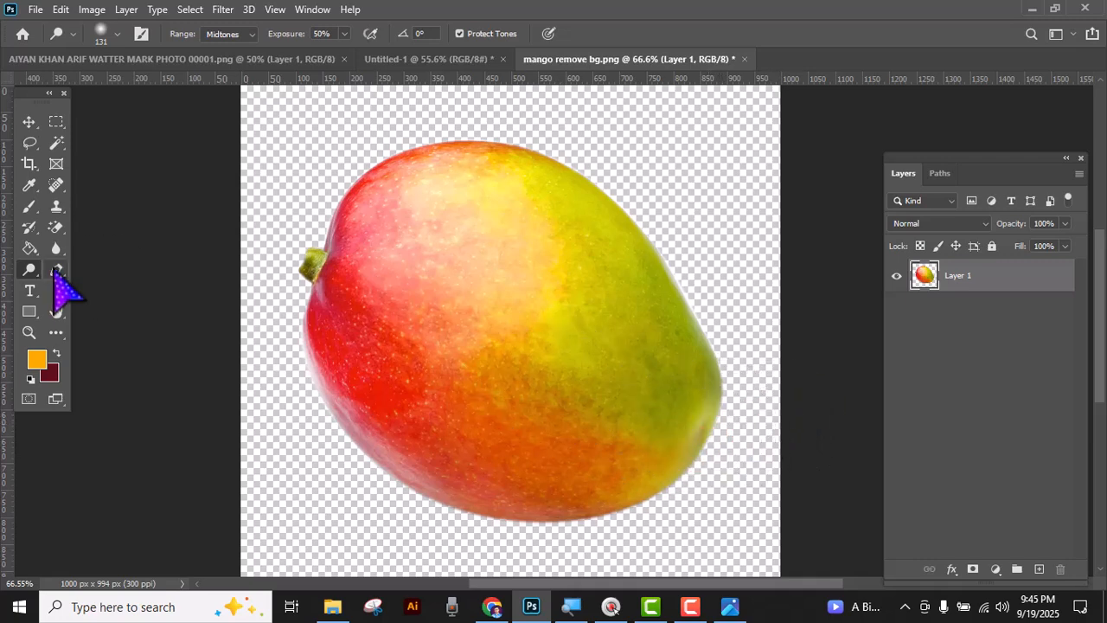
Choose the Burn Tool with the 65 px brush and darken the mango's green right edge
right_click(29, 274)
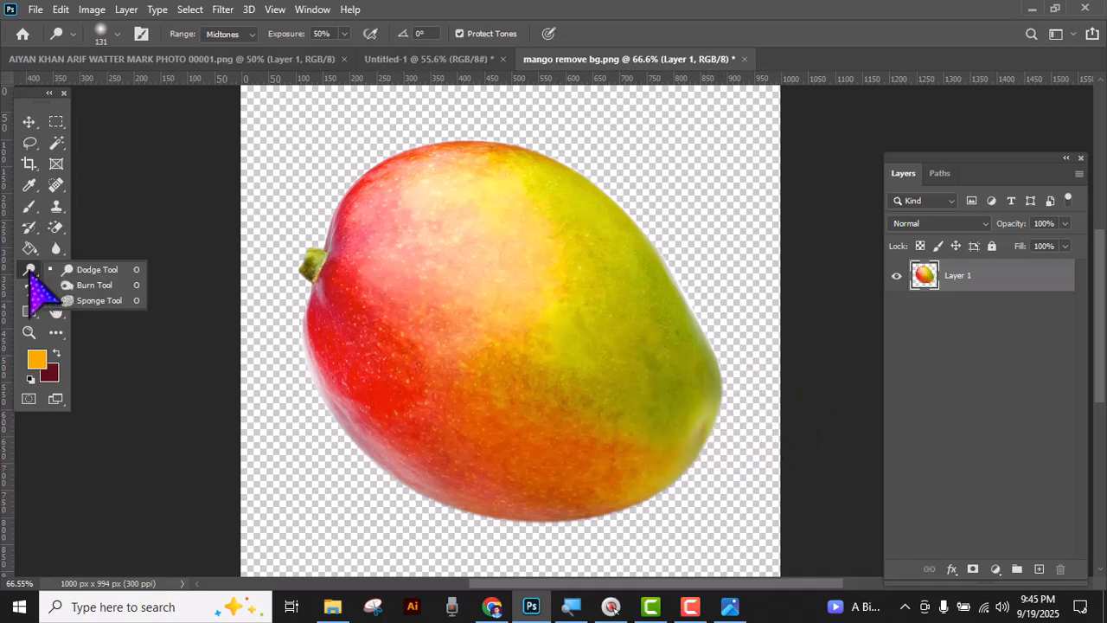
left_click(104, 287)
scroll(389, 345, "up", 3)
scroll(253, 241, "down", 3)
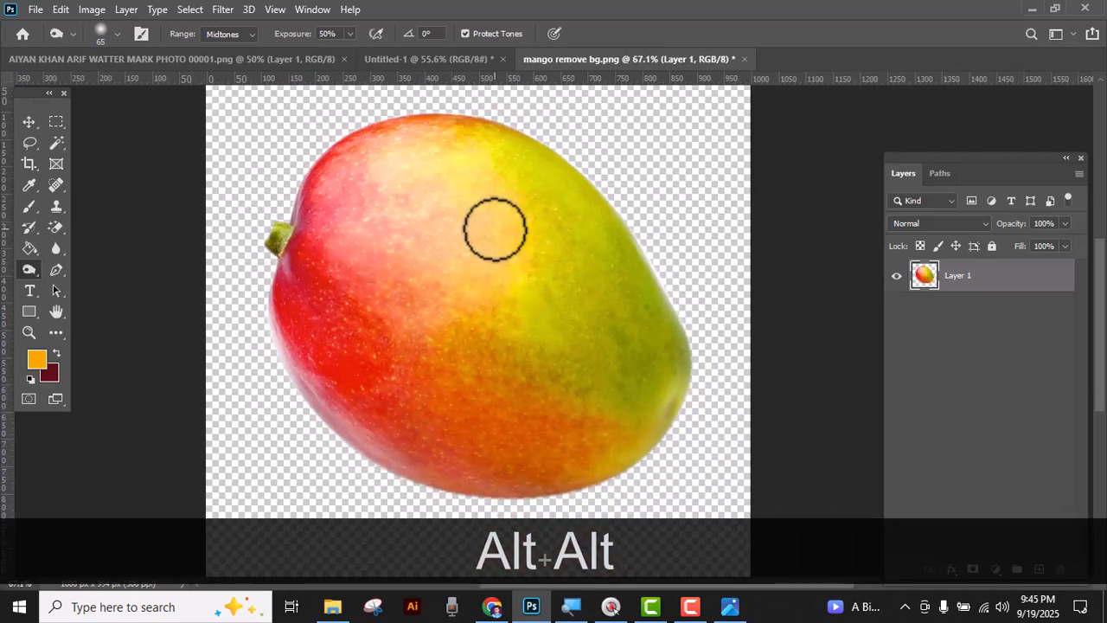
scroll(680, 354, "up", 5)
scroll(674, 355, "up", 4)
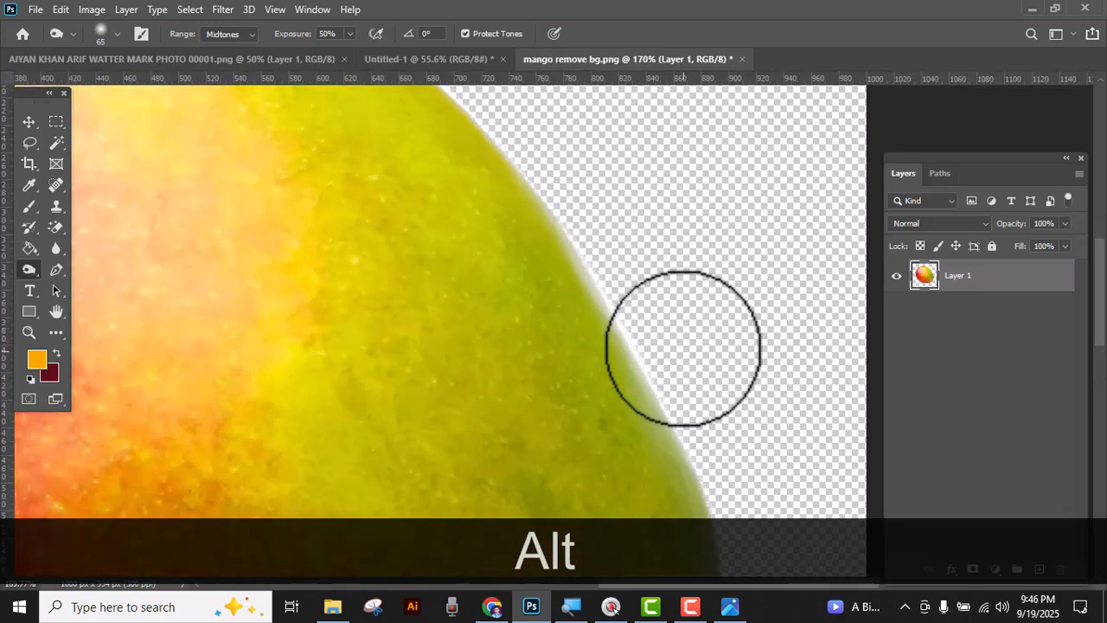
scroll(619, 301, "down", 1)
left_click_drag(523, 192, 751, 496)
mouse_move(593, 256)
left_mouse_down()
mouse_move(762, 509)
mouse_move(640, 308)
left_mouse_up()
scroll(681, 441, "down", 3)
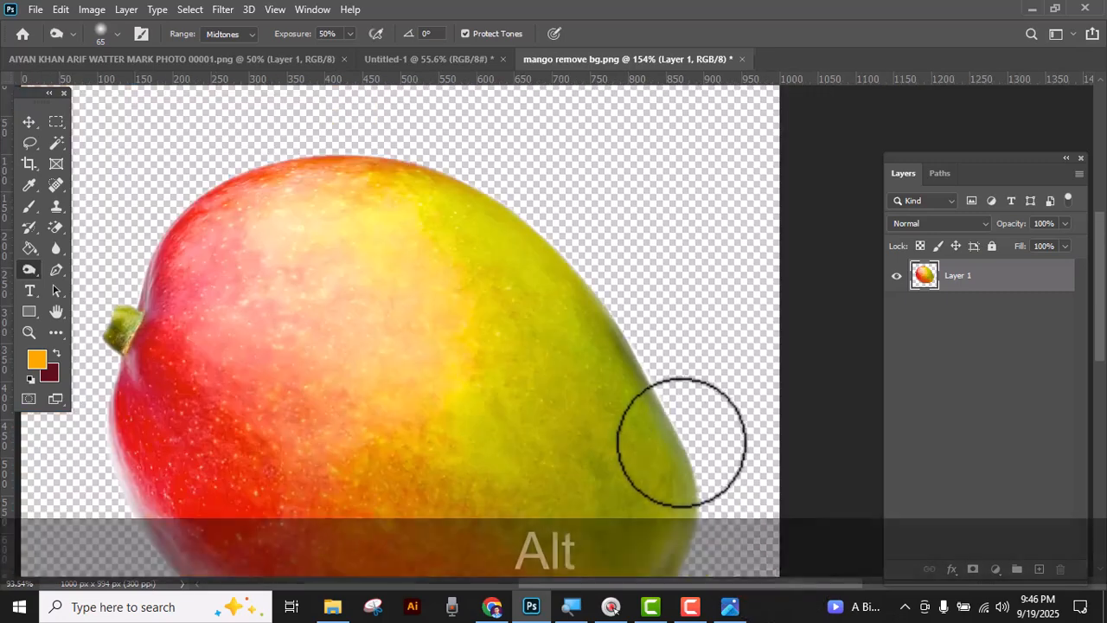
Darken the mango's upper edge with the Burn Tool, from the stem over the top to the right side
left_click_drag(469, 164, 613, 289)
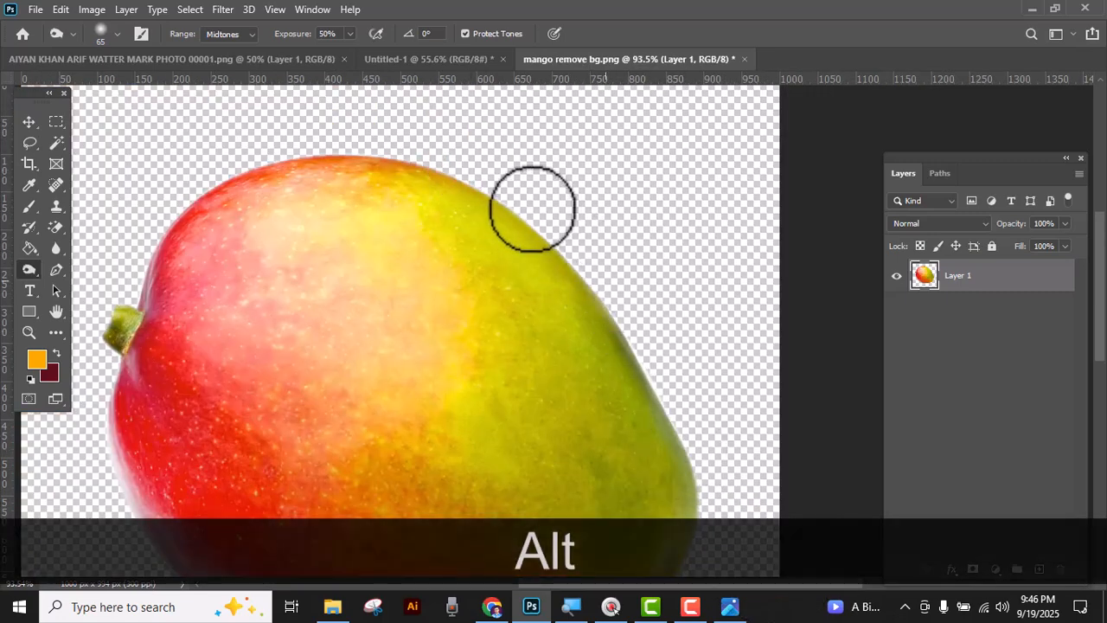
left_click(133, 280)
mouse_move(133, 281)
left_mouse_down()
mouse_move(176, 217)
mouse_move(240, 183)
mouse_move(456, 188)
mouse_move(302, 162)
mouse_move(441, 174)
mouse_move(645, 313)
left_mouse_up()
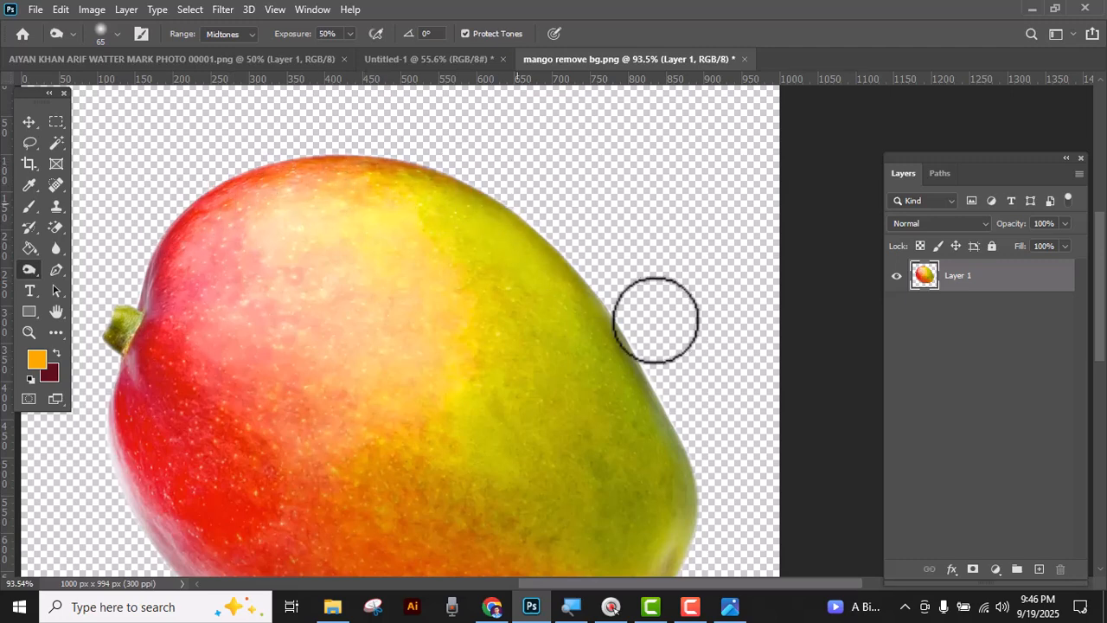
Darken the mango's lower-right and bottom edge with the Burn Tool
scroll(618, 314, "down", 1, "alt")
scroll(689, 390, "down", 5)
mouse_move(695, 274)
left_mouse_down()
mouse_move(533, 403)
mouse_move(334, 406)
mouse_move(257, 362)
mouse_move(164, 245)
mouse_move(153, 166)
mouse_move(193, 345)
mouse_move(163, 222)
mouse_move(366, 393)
mouse_move(267, 354)
mouse_move(252, 320)
mouse_move(517, 447)
left_mouse_up()
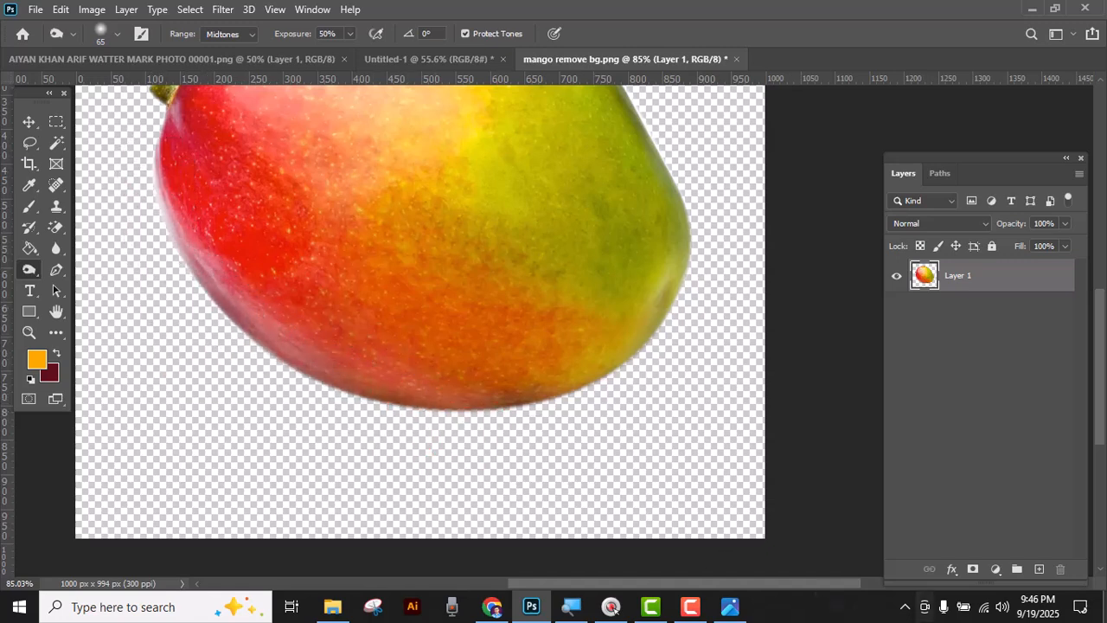
scroll(371, 342, "down", 2)
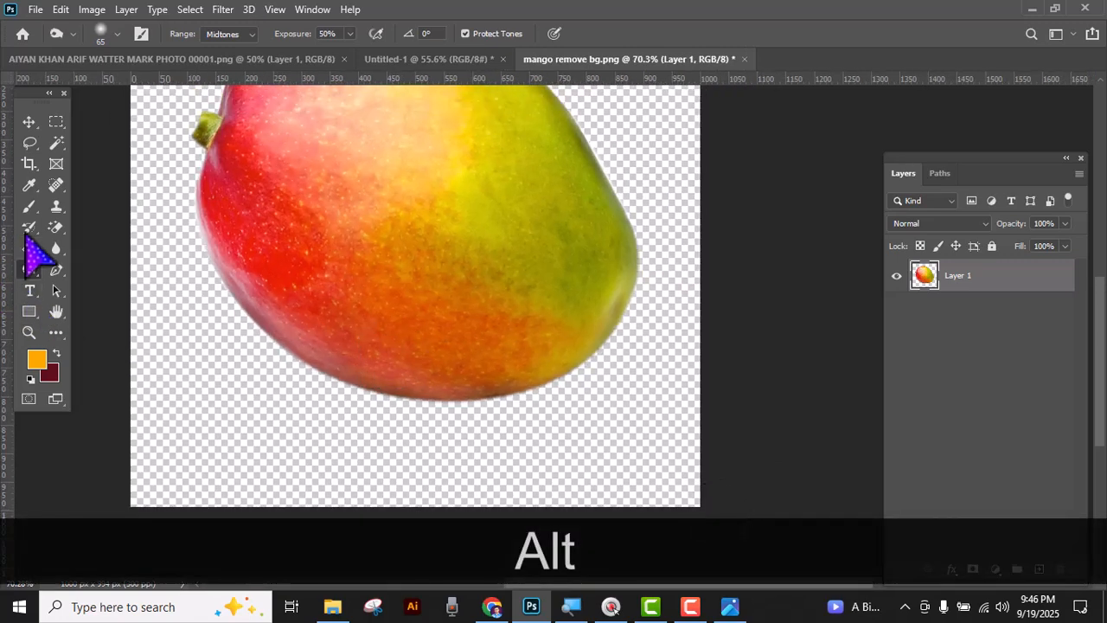
Switch to the Paint Bucket Tool and on to the Gradient Tool to review that tool group
left_click(35, 252)
right_click(34, 252)
left_click(93, 263)
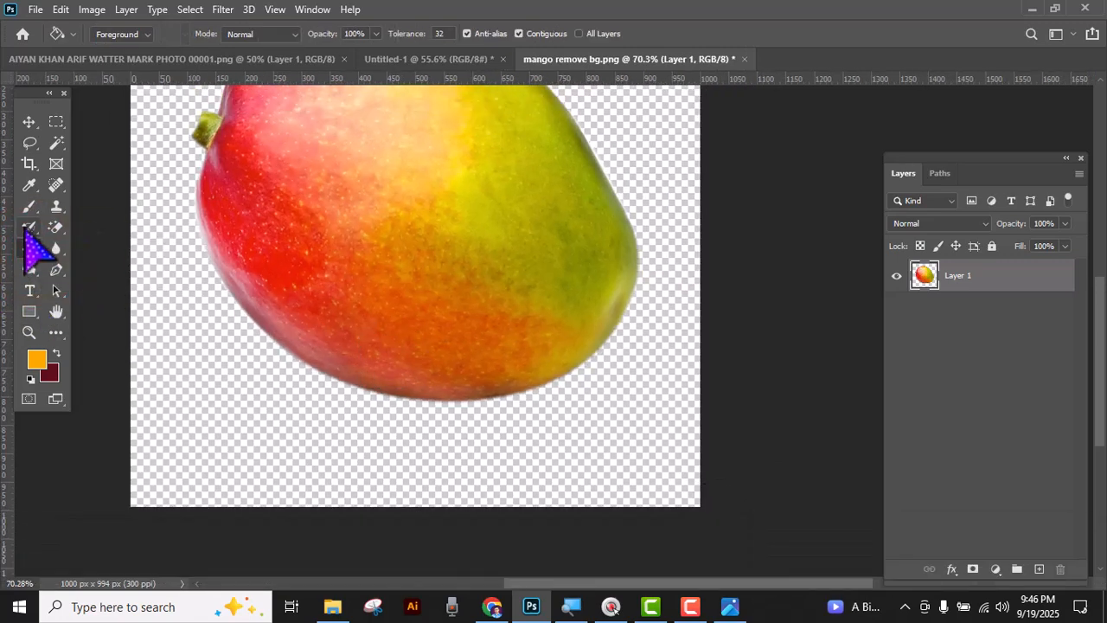
right_click(29, 253)
left_click(78, 247)
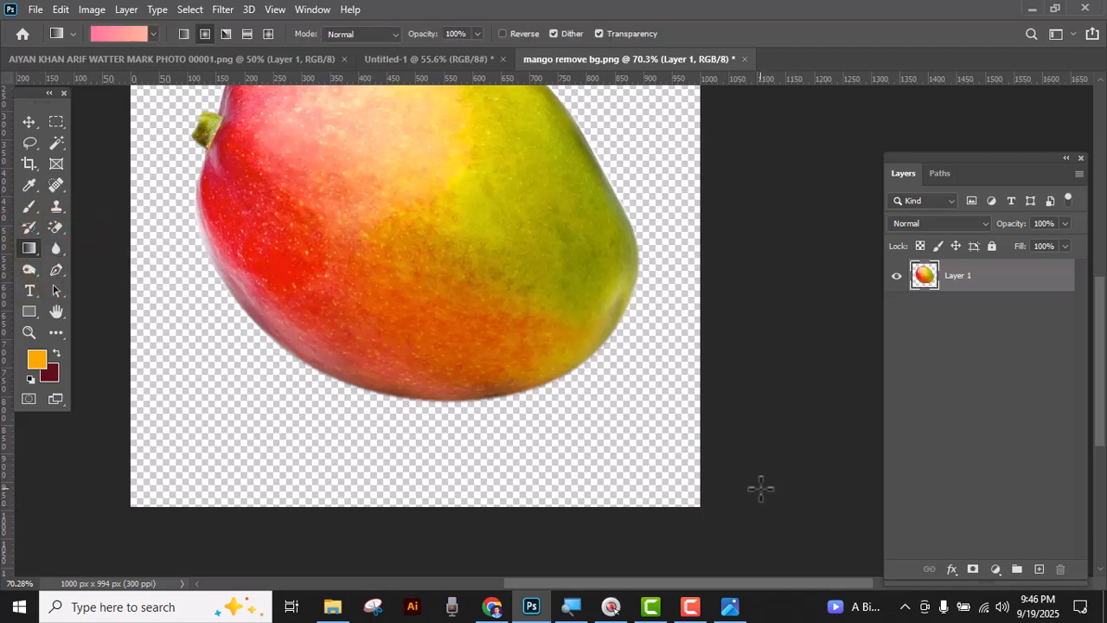
scroll(646, 465, "up", 5)
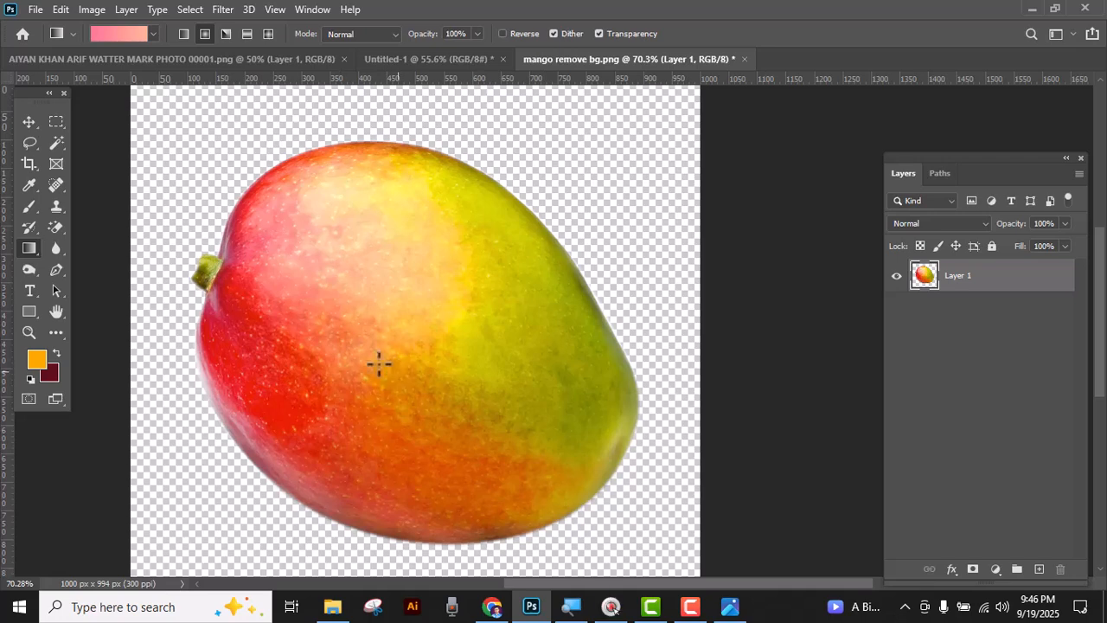
Reposition the mango on its canvas with the Move Tool
left_click(29, 123)
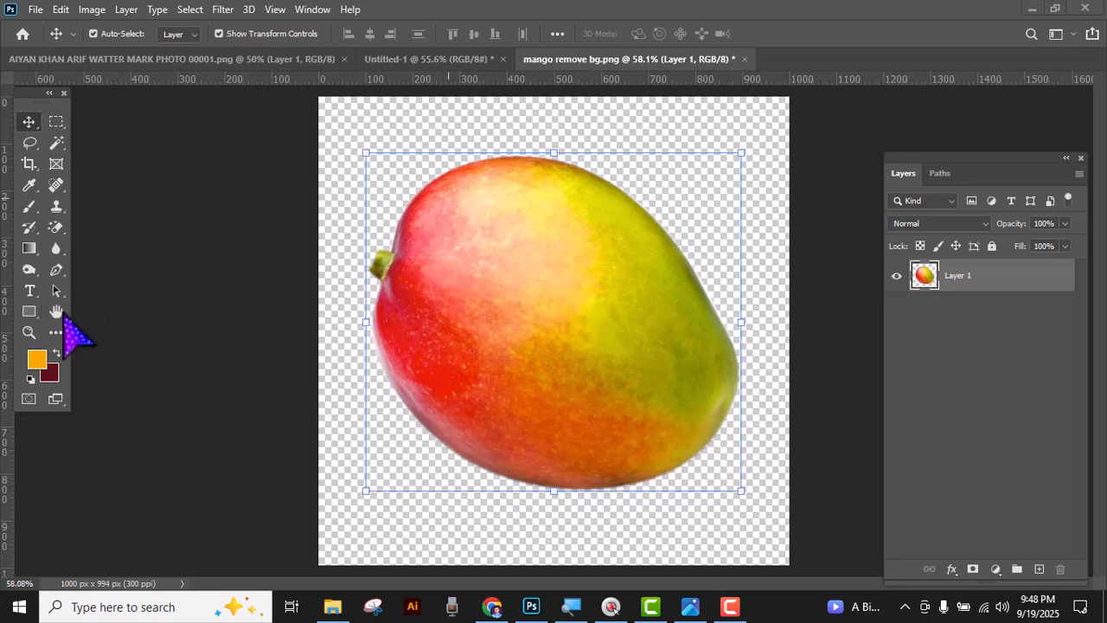
left_click_drag(478, 377, 504, 386)
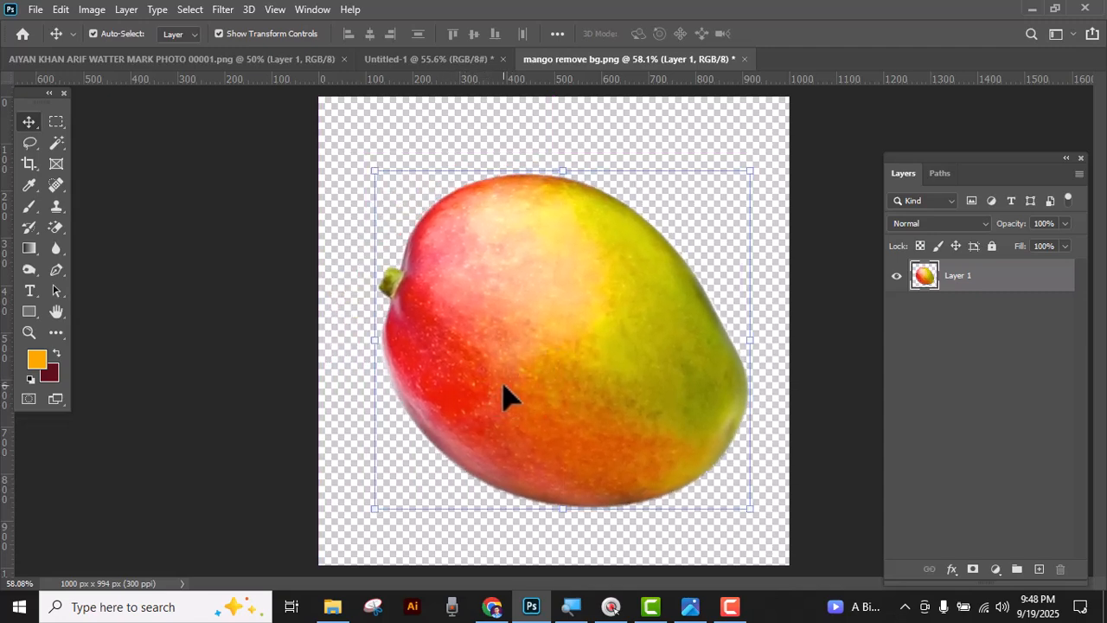
key("space")
key("space")
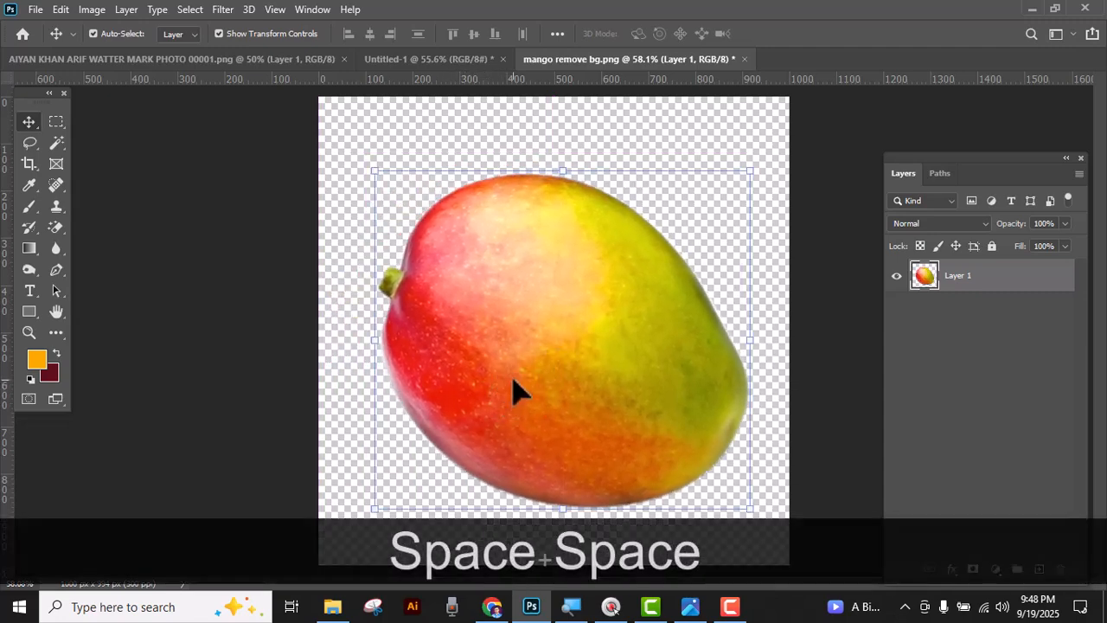
left_click_drag(528, 378, 506, 367)
key("space")
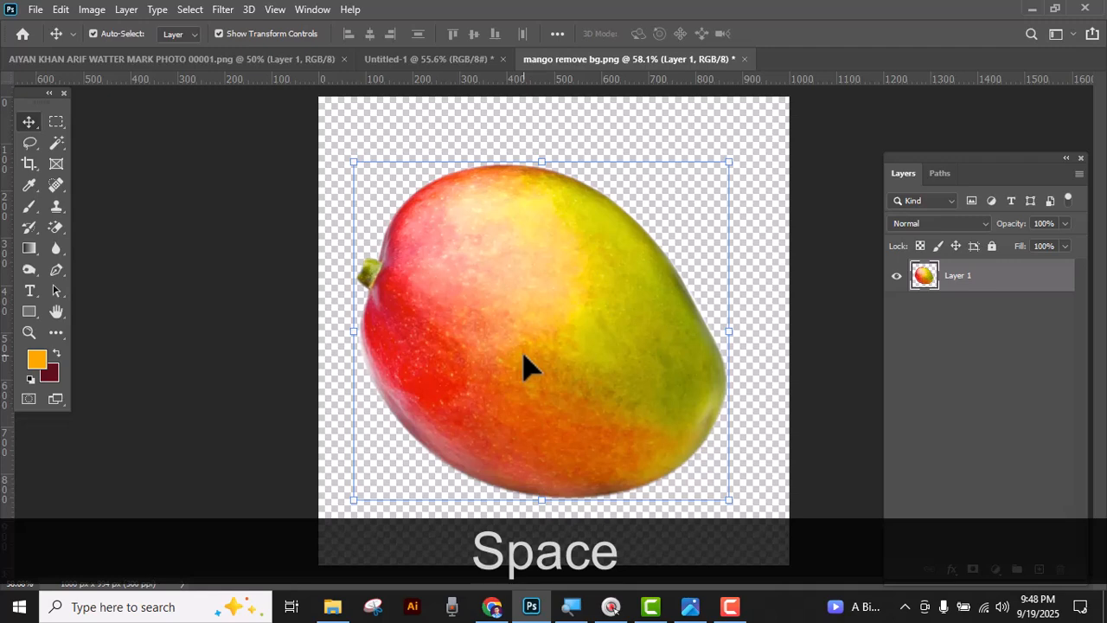
key("space")
left_click_drag(518, 353, 531, 323)
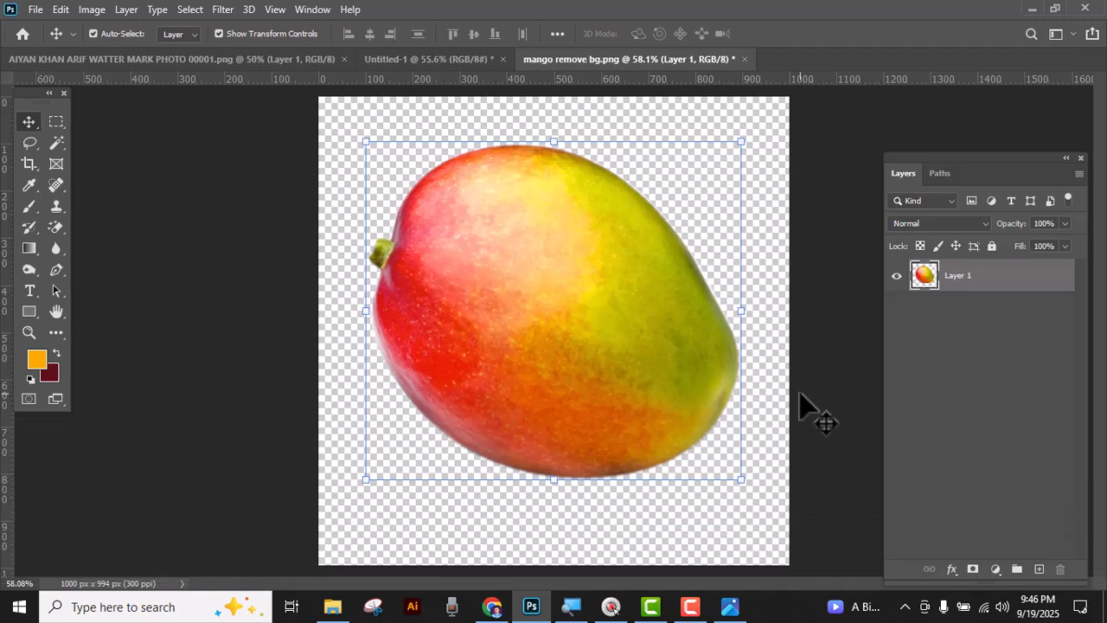
left_click_drag(617, 338, 607, 349)
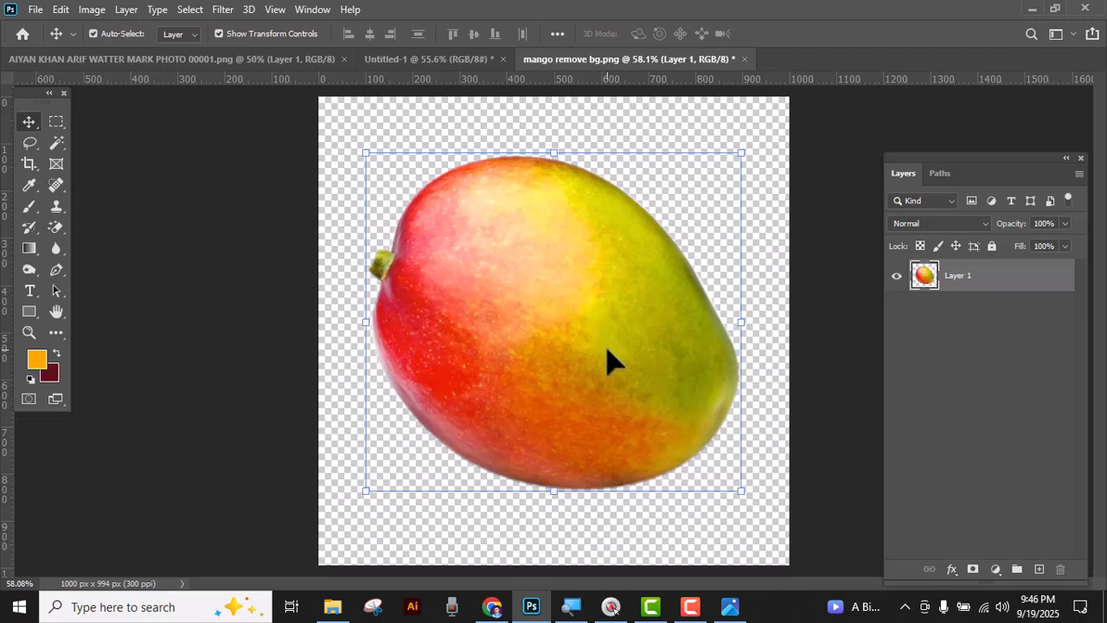